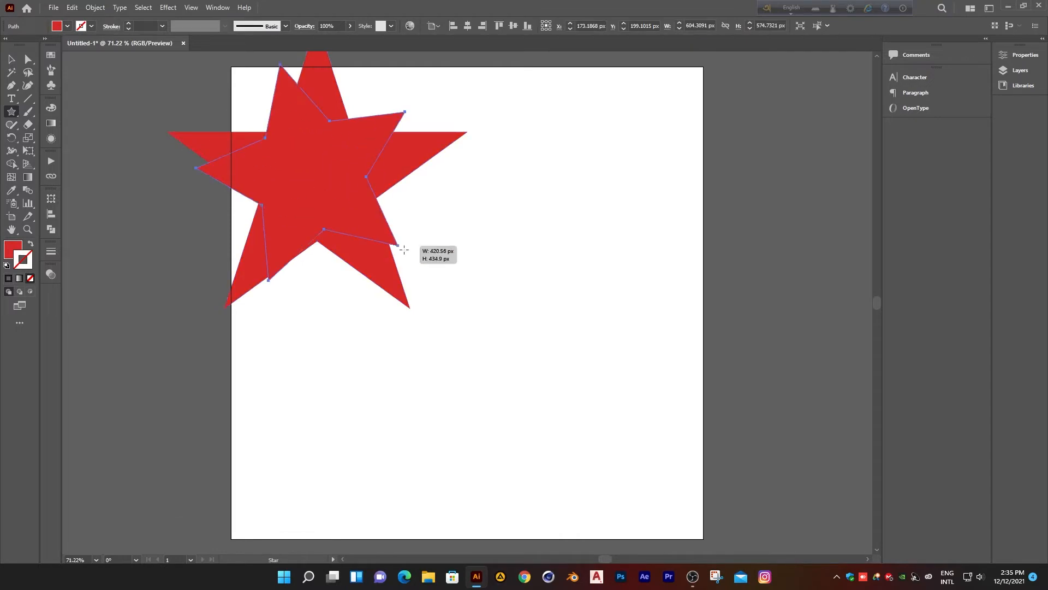
Step: Undo the overlapping trial stars, then draw a single red five-pointed star about 676 by 696 px near the artboard's centre
{"action": "key", "text": "ctrl+z"}
{"action": "key", "text": "ctrl+z"}
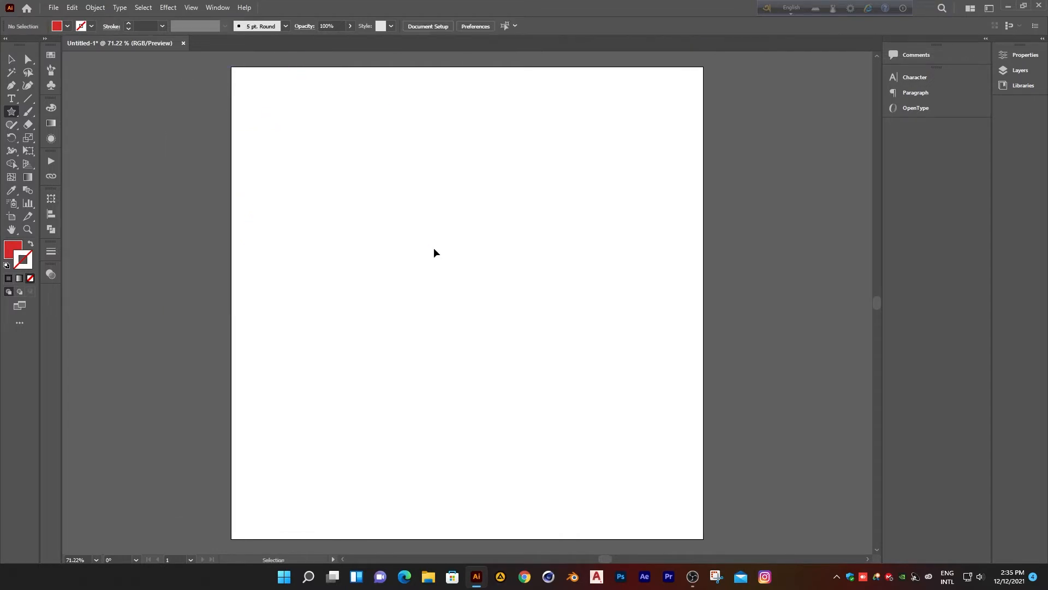
{"action": "left_click_drag", "start_coordinate": [356, 206], "coordinate": [509, 303]}
{"action": "key", "text": "v"}
{"action": "left_click_drag", "start_coordinate": [351, 189], "coordinate": [443, 285]}
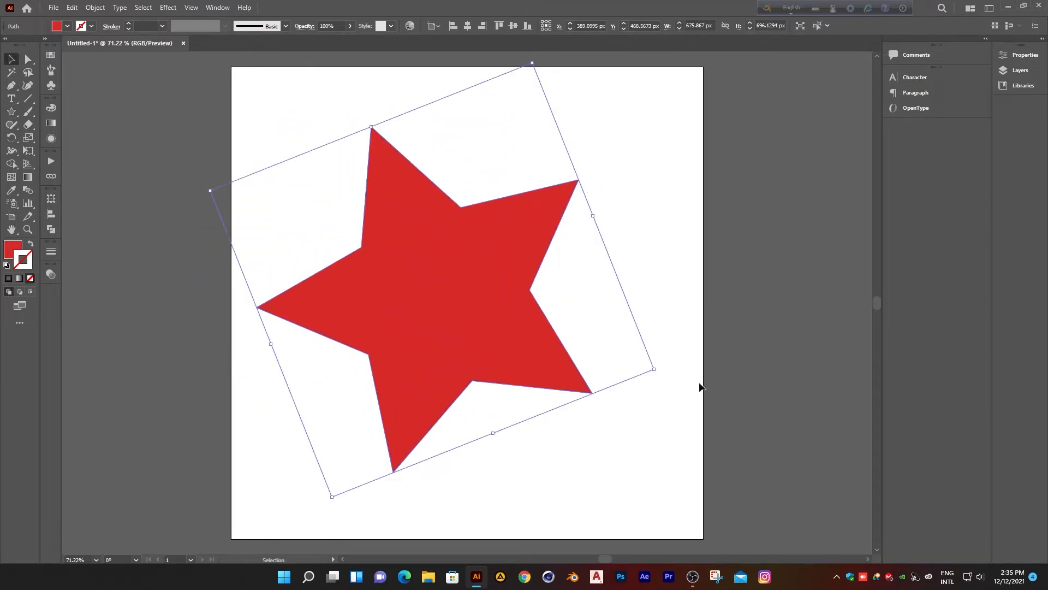
Step: Rotate the red star until one point faces straight up
{"action": "left_click_drag", "start_coordinate": [663, 371], "coordinate": [600, 435]}
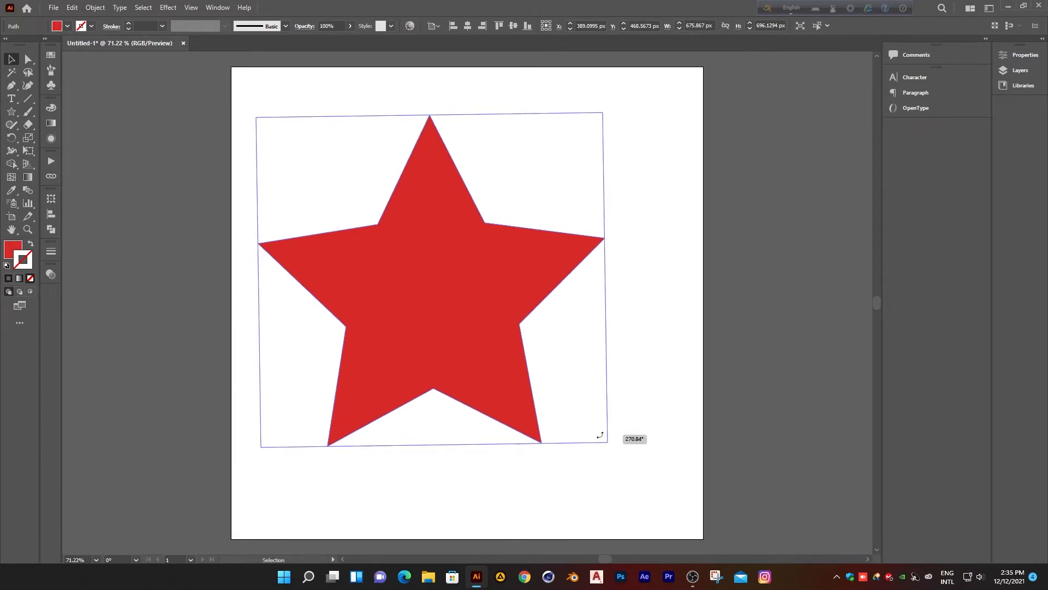
{"action": "left_click_drag", "start_coordinate": [601, 435], "coordinate": [604, 440]}
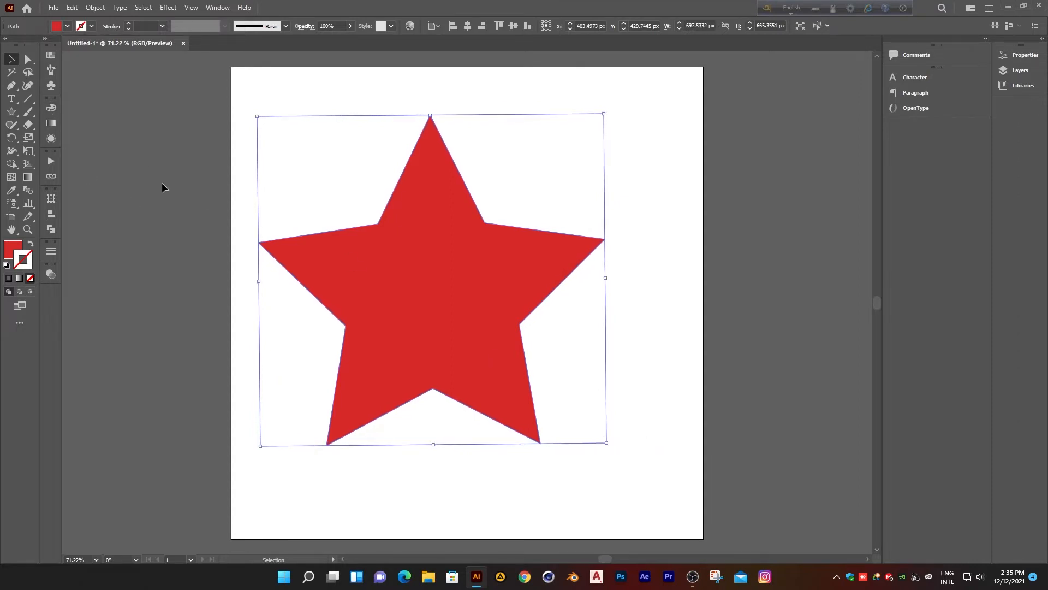
{"action": "left_click", "coordinate": [282, 346]}
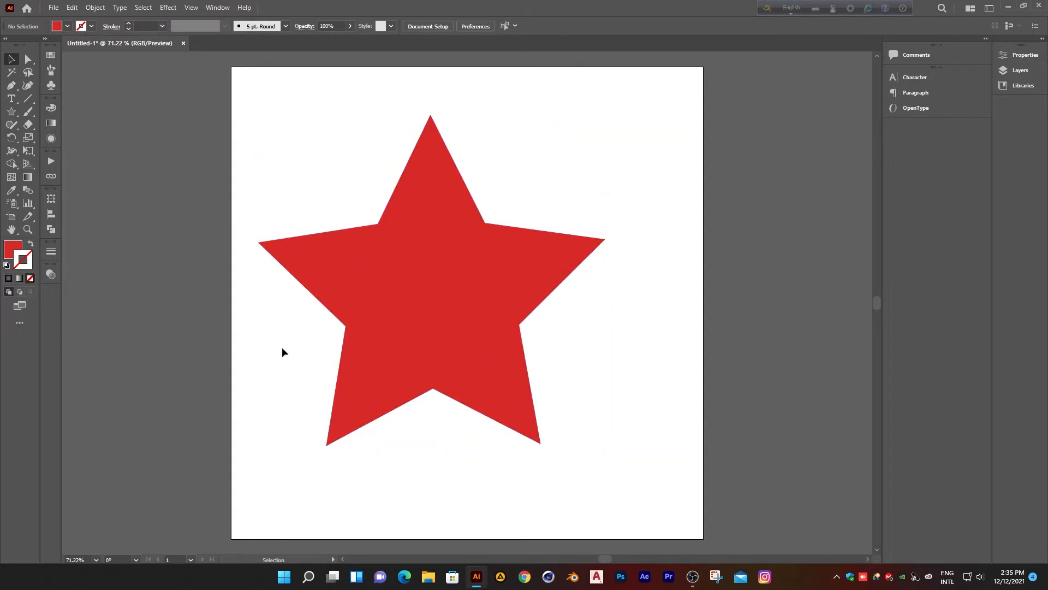
Step: Draw four straight lines across the star with the Line Segment tool, each connecting two non-adjacent inner corners
{"action": "left_click", "coordinate": [28, 99]}
{"action": "left_click", "coordinate": [345, 326]}
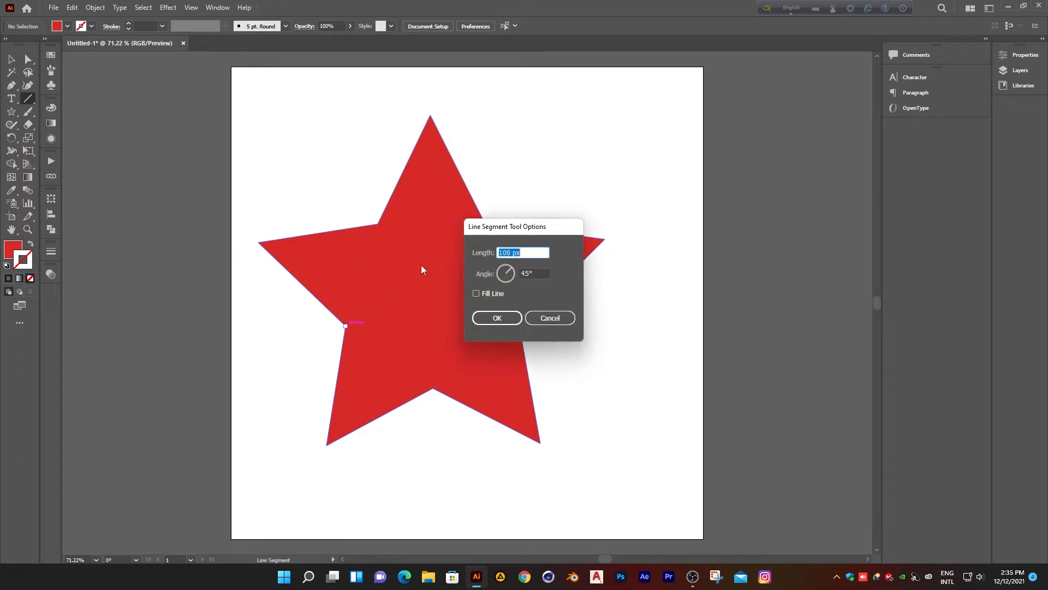
{"action": "left_click", "coordinate": [548, 316]}
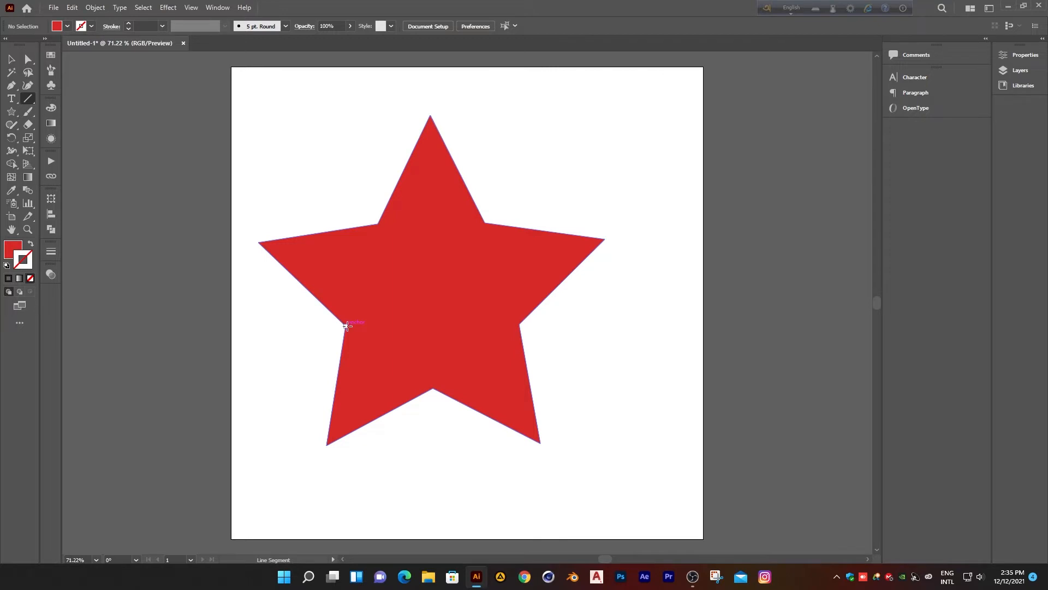
{"action": "left_click_drag", "start_coordinate": [346, 326], "coordinate": [485, 222]}
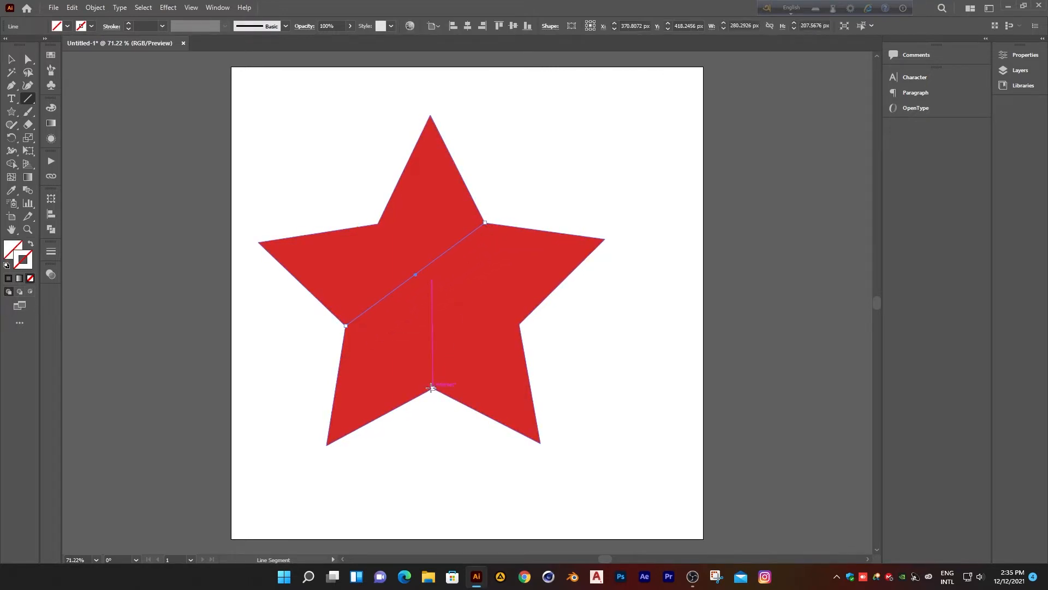
{"action": "left_click_drag", "start_coordinate": [432, 388], "coordinate": [484, 222]}
{"action": "left_click_drag", "start_coordinate": [515, 325], "coordinate": [380, 223]}
{"action": "left_click_drag", "start_coordinate": [433, 388], "coordinate": [377, 223]}
Step: Select the star with its lines to check them, and draw the missing line between the remaining inner corners
{"action": "left_click", "coordinate": [12, 59]}
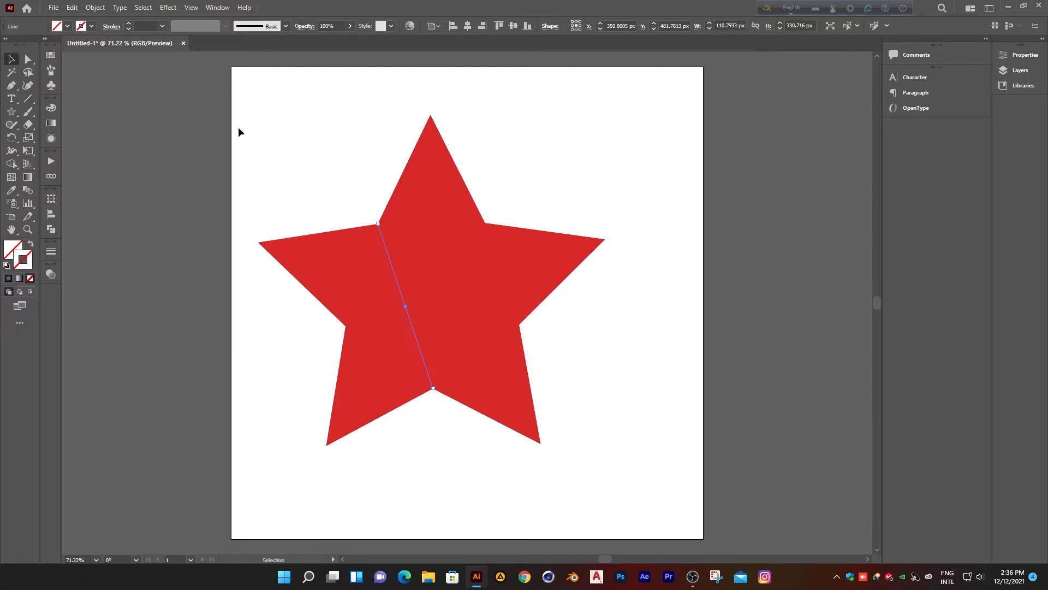
{"action": "left_click_drag", "start_coordinate": [261, 133], "coordinate": [569, 444]}
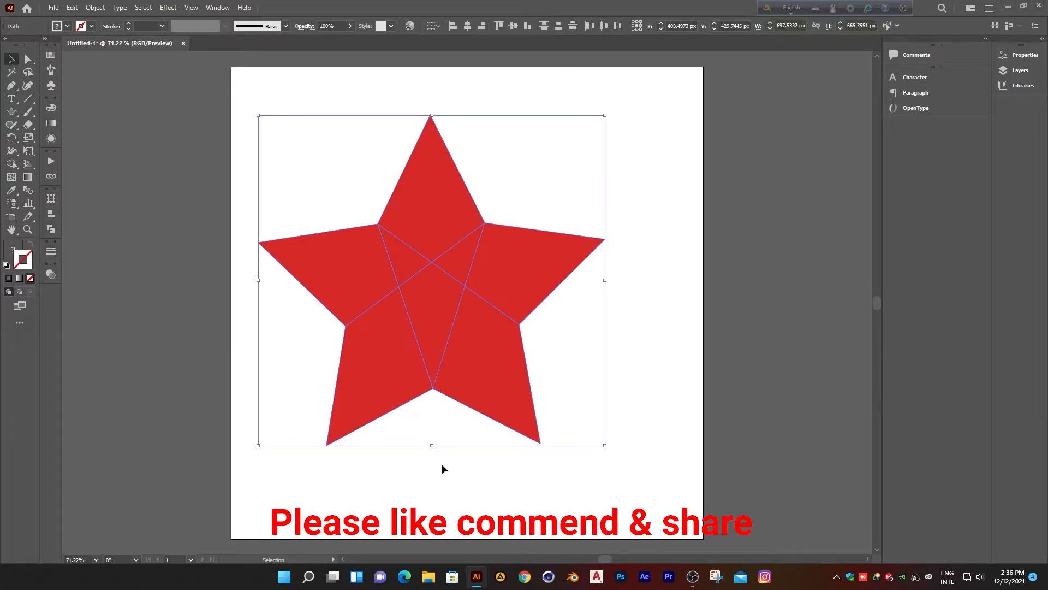
{"action": "left_click", "coordinate": [462, 407]}
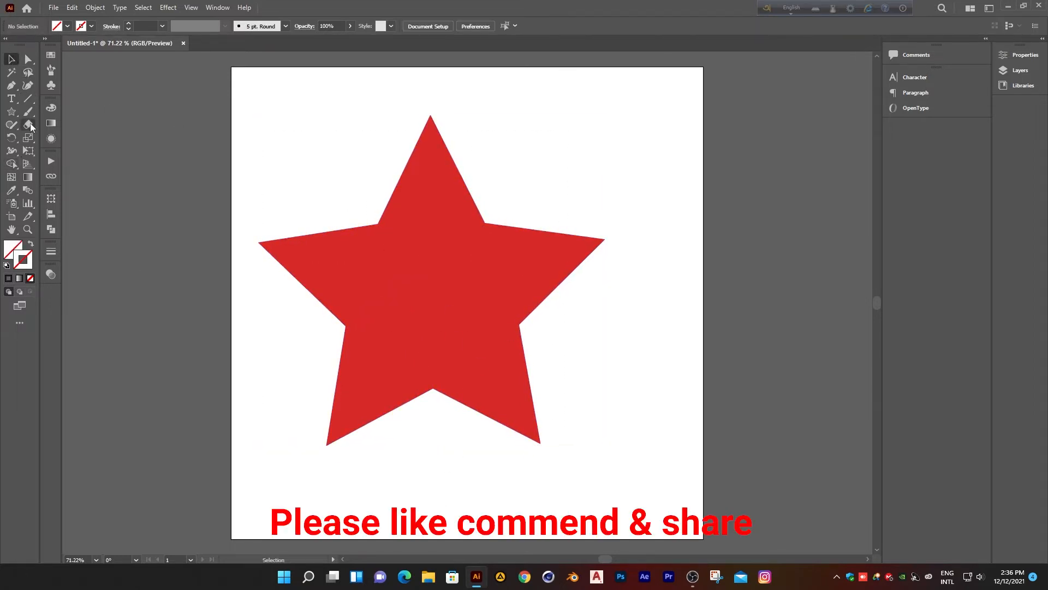
{"action": "left_click", "coordinate": [28, 99]}
{"action": "left_click_drag", "start_coordinate": [386, 227], "coordinate": [543, 320]}
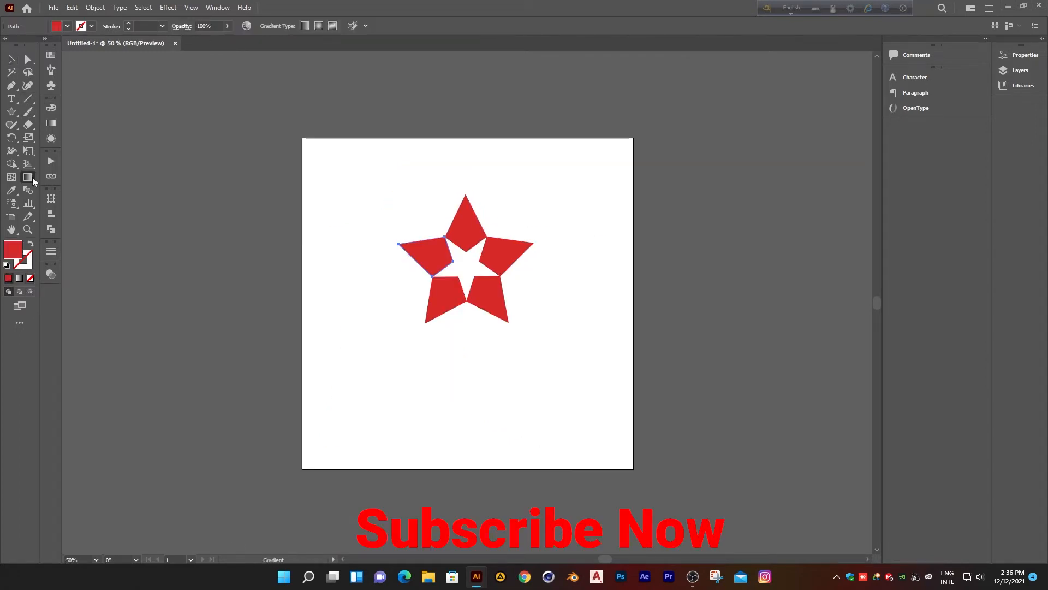
Step: Fill the star's upper-left arm with a linear gradient and set its start colour stop to red
{"action": "left_click", "coordinate": [31, 177]}
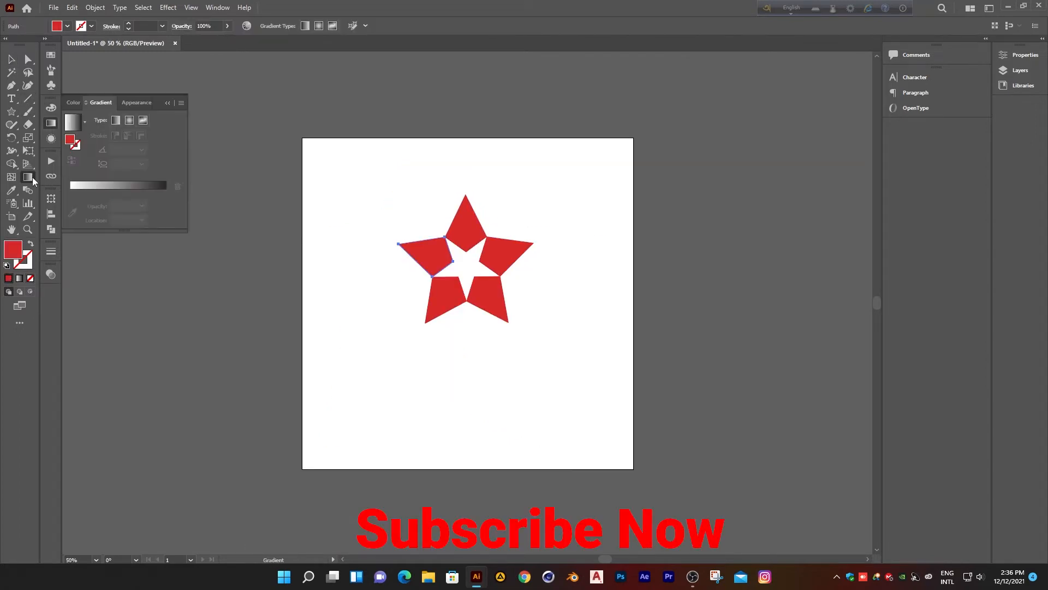
{"action": "left_click", "coordinate": [71, 191]}
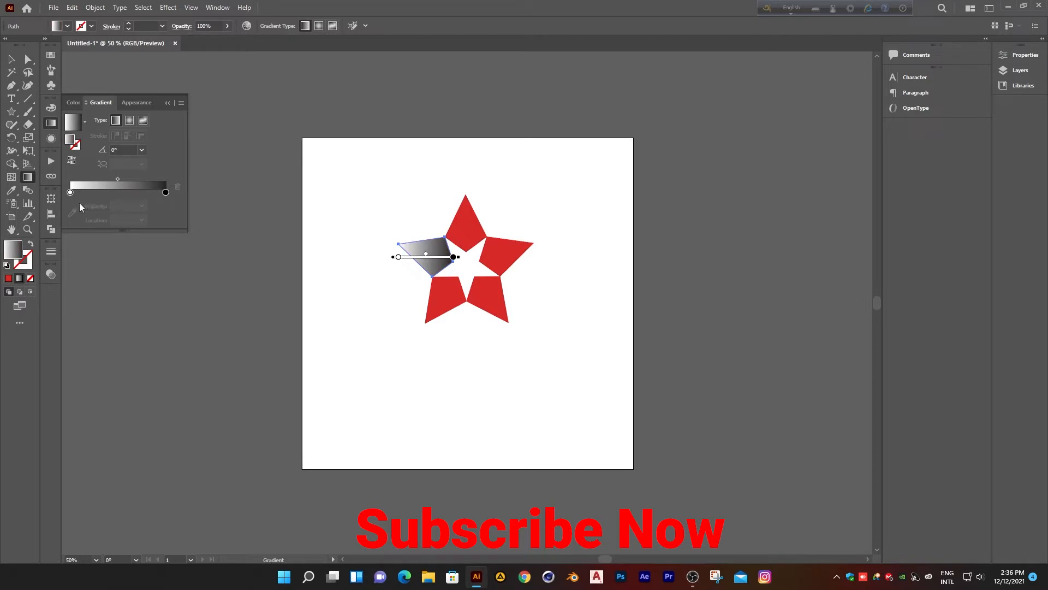
{"action": "double_click", "coordinate": [69, 192]}
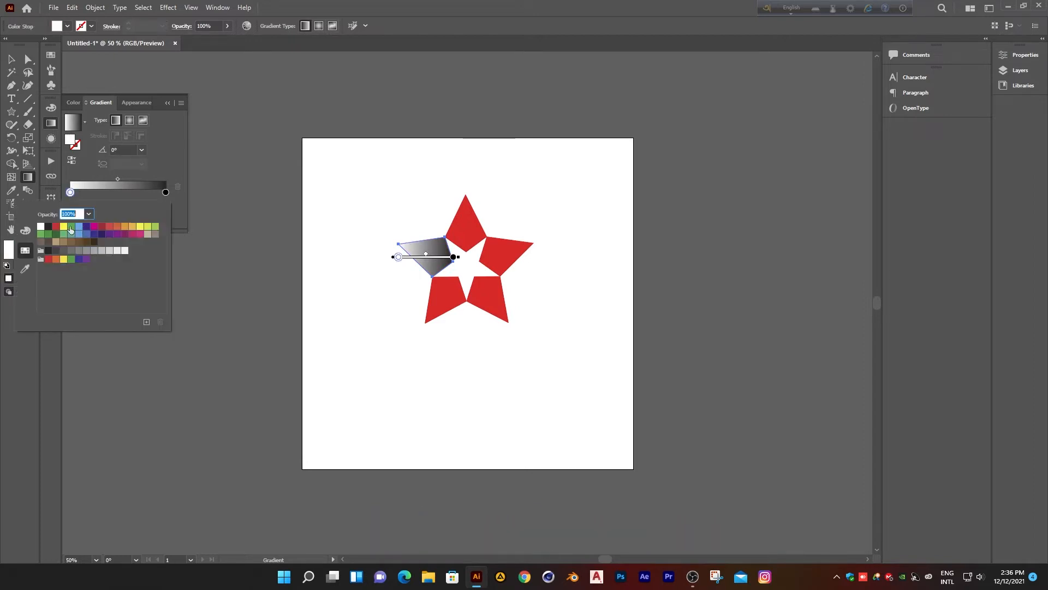
{"action": "left_click", "coordinate": [56, 227]}
Step: Set the gradient's end colour stop to dark crimson red and deselect the arm
{"action": "left_click", "coordinate": [165, 192]}
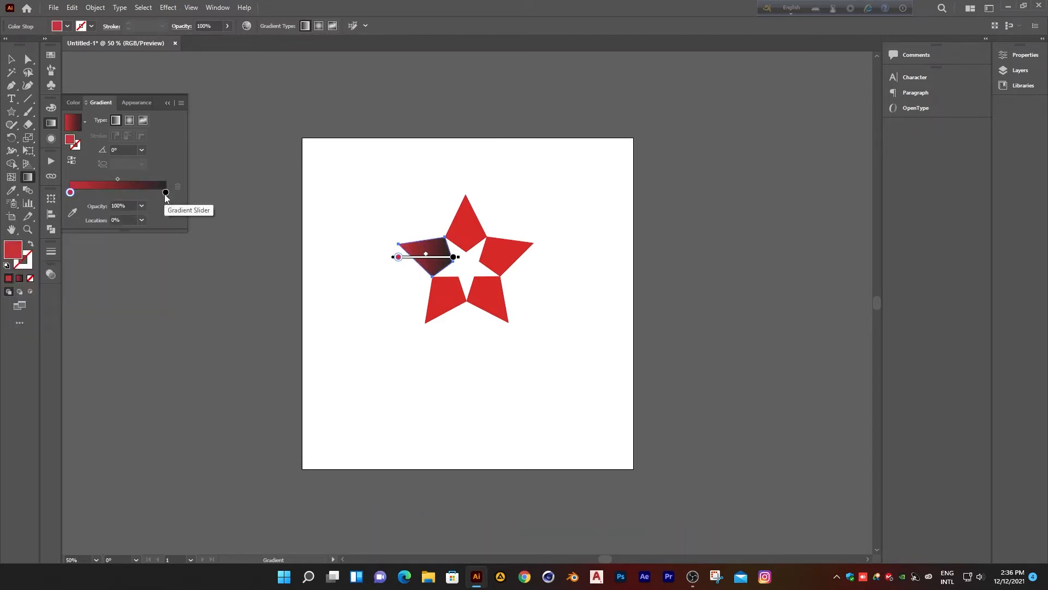
{"action": "double_click", "coordinate": [166, 193]}
{"action": "left_click", "coordinate": [101, 226]}
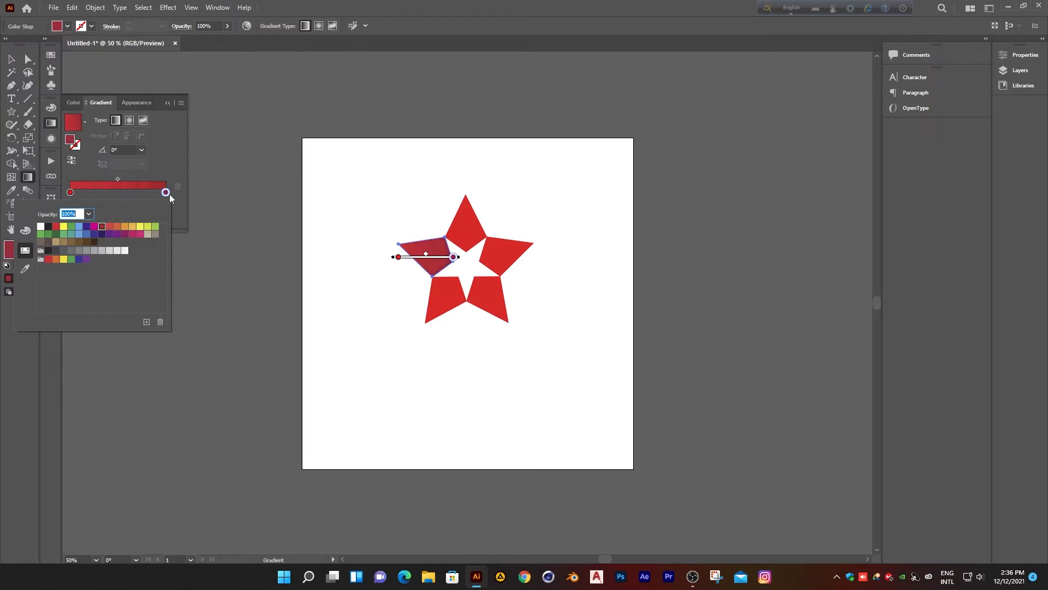
{"action": "left_click", "coordinate": [164, 106]}
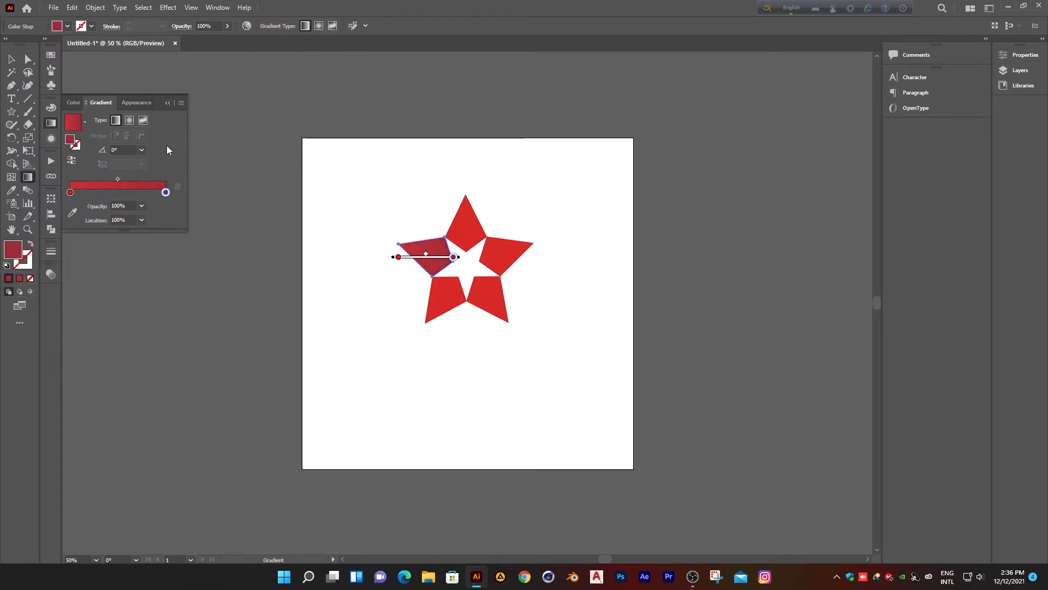
{"action": "left_click", "coordinate": [167, 104]}
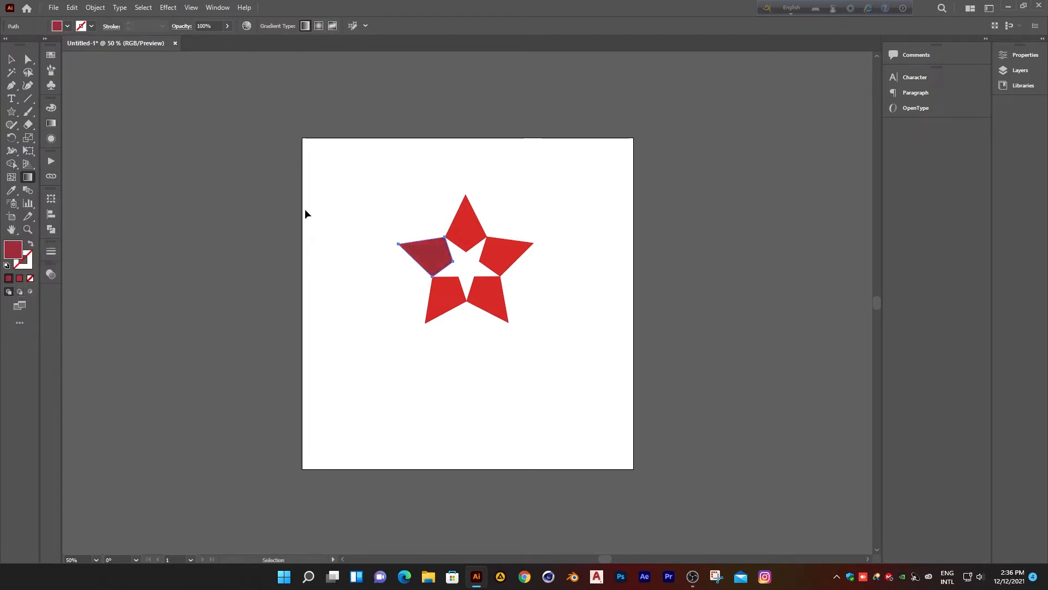
{"action": "key", "text": "v"}
{"action": "left_click", "coordinate": [9, 59]}
{"action": "left_click", "coordinate": [220, 193]}
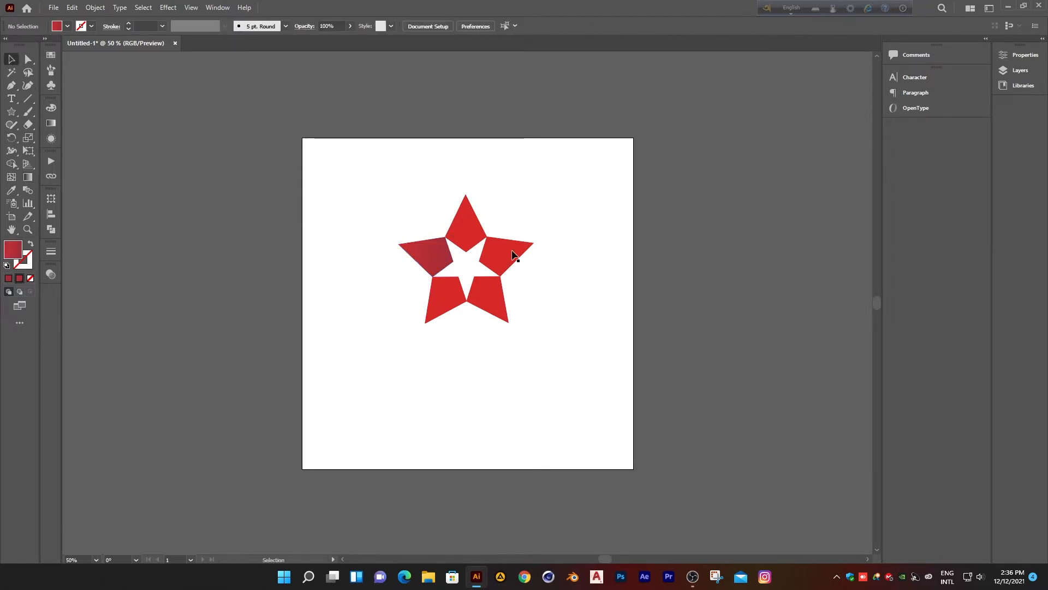
Step: Copy the upper-left arm's red gradient to all five star arms with the Eyedropper tool
{"action": "left_click_drag", "start_coordinate": [423, 235], "coordinate": [574, 362]}
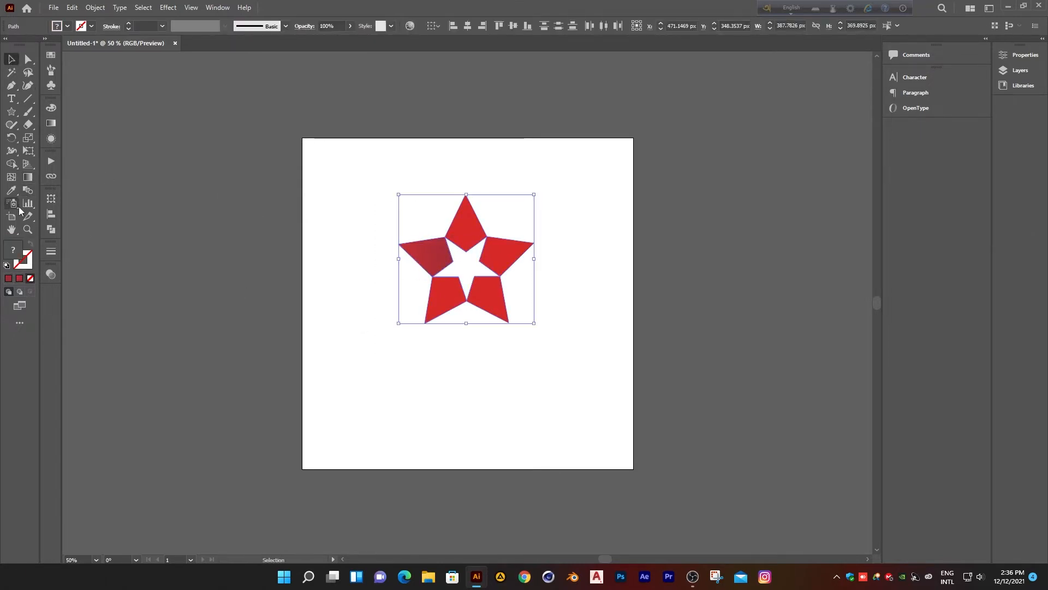
{"action": "left_click", "coordinate": [11, 189]}
{"action": "left_click", "coordinate": [428, 254]}
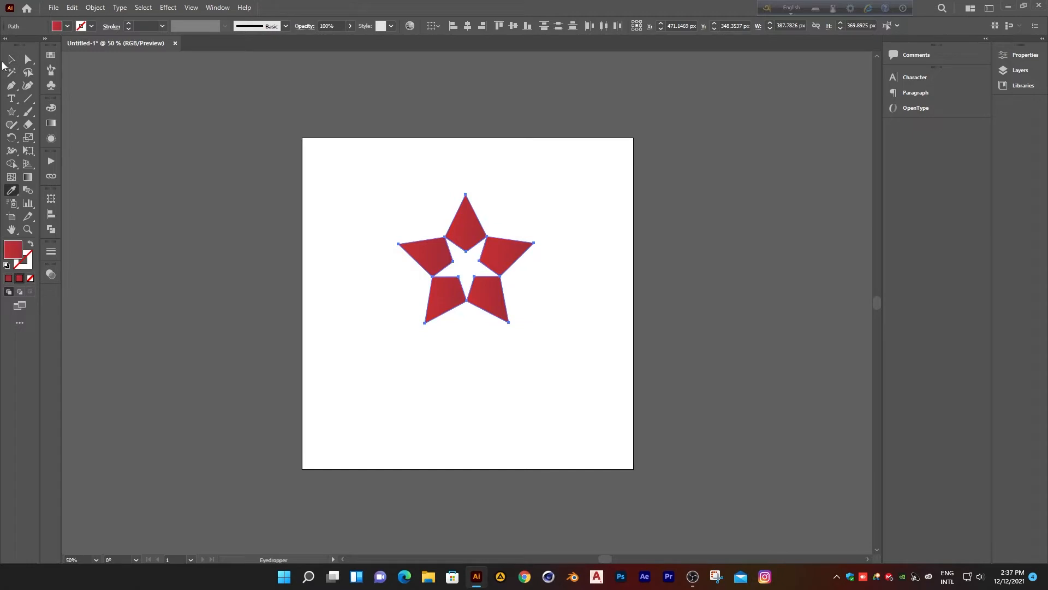
{"action": "left_click", "coordinate": [11, 59]}
{"action": "key", "text": "ctrl+plus"}
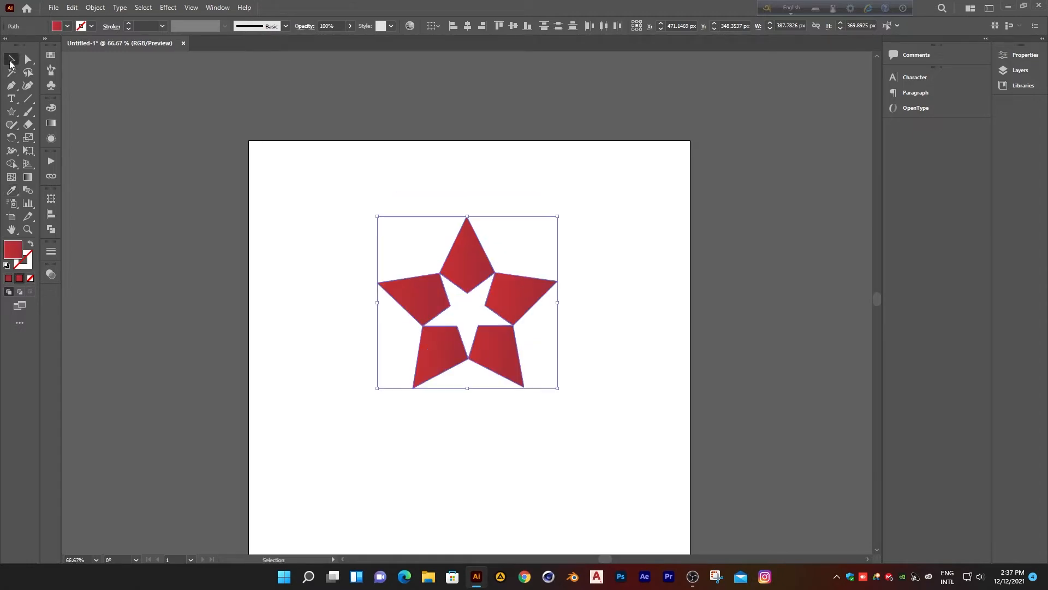
{"action": "left_click", "coordinate": [410, 426]}
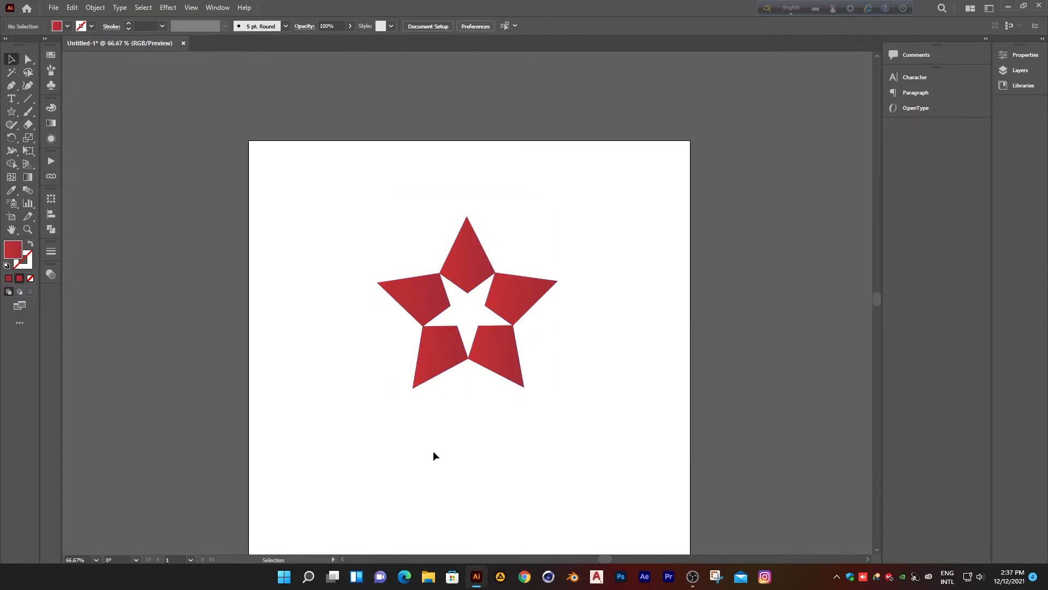
Step: Add the point text "Creative Star" on the artboard below the star
{"action": "key", "text": "space"}
{"action": "left_click_drag", "start_coordinate": [433, 452], "coordinate": [417, 396]}
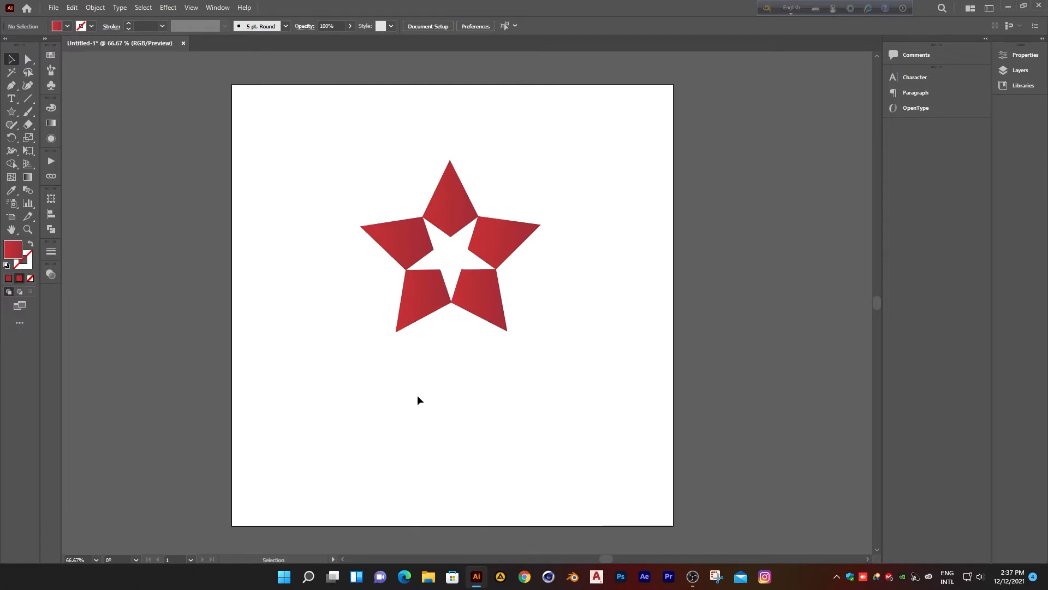
{"action": "left_click", "coordinate": [10, 98]}
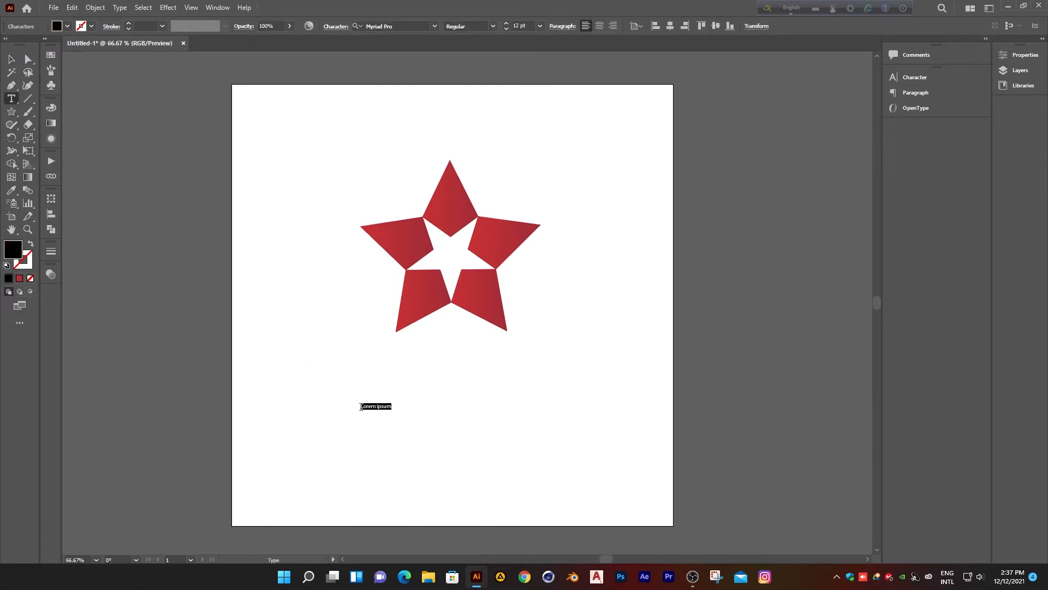
{"action": "key", "text": "BackSpace"}
{"action": "type", "text": "red"}
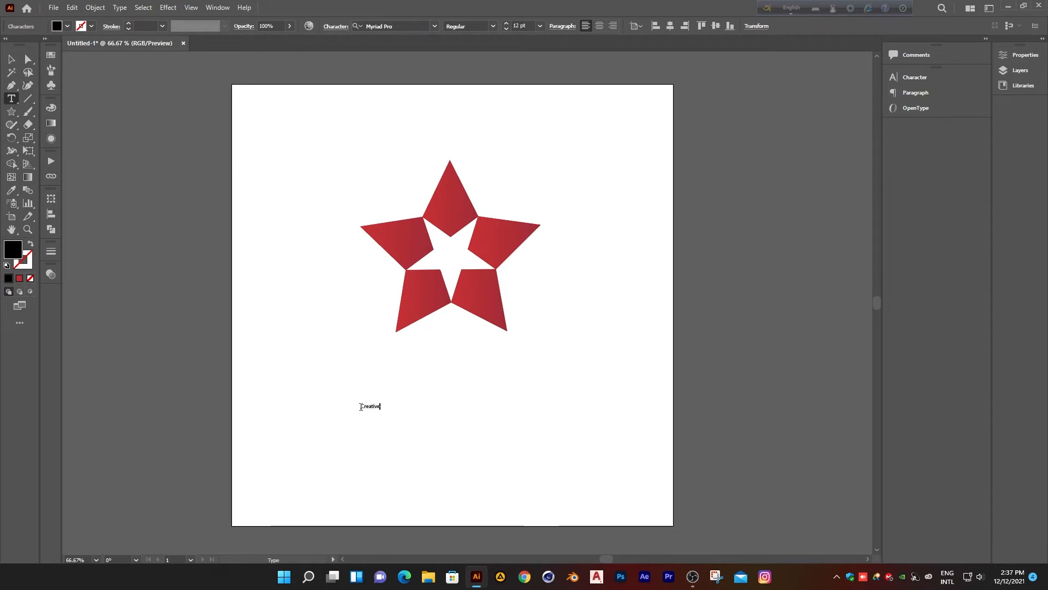
{"action": "type", "text": "ative Star"}
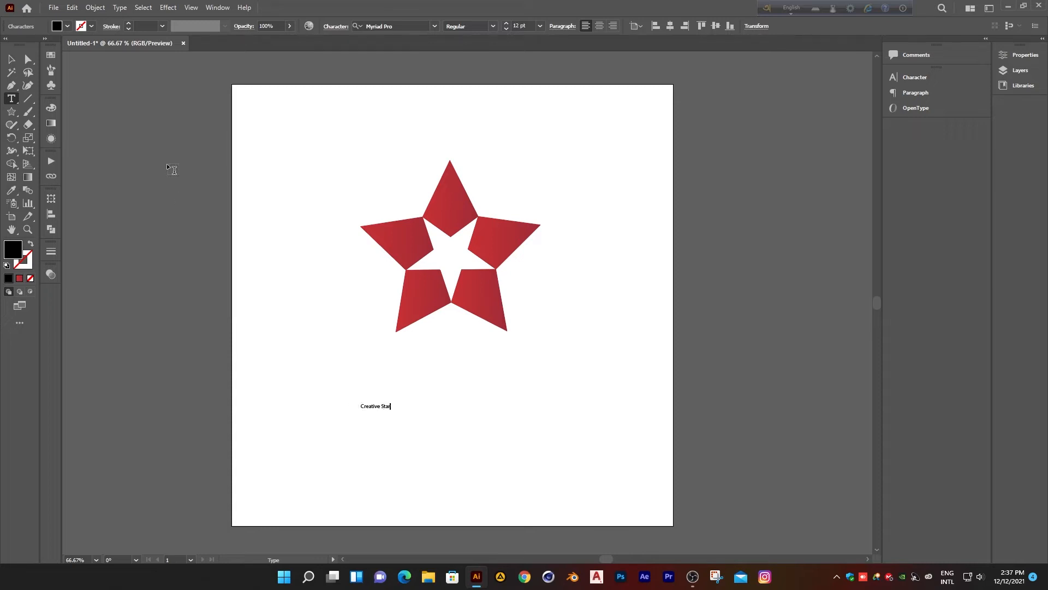
{"action": "key", "text": "Escape"}
Step: Enlarge the "Creative Star" text to about 120 pt and place it directly beneath the star
{"action": "left_click_drag", "start_coordinate": [396, 408], "coordinate": [653, 409]}
{"action": "left_click_drag", "start_coordinate": [526, 411], "coordinate": [462, 378]}
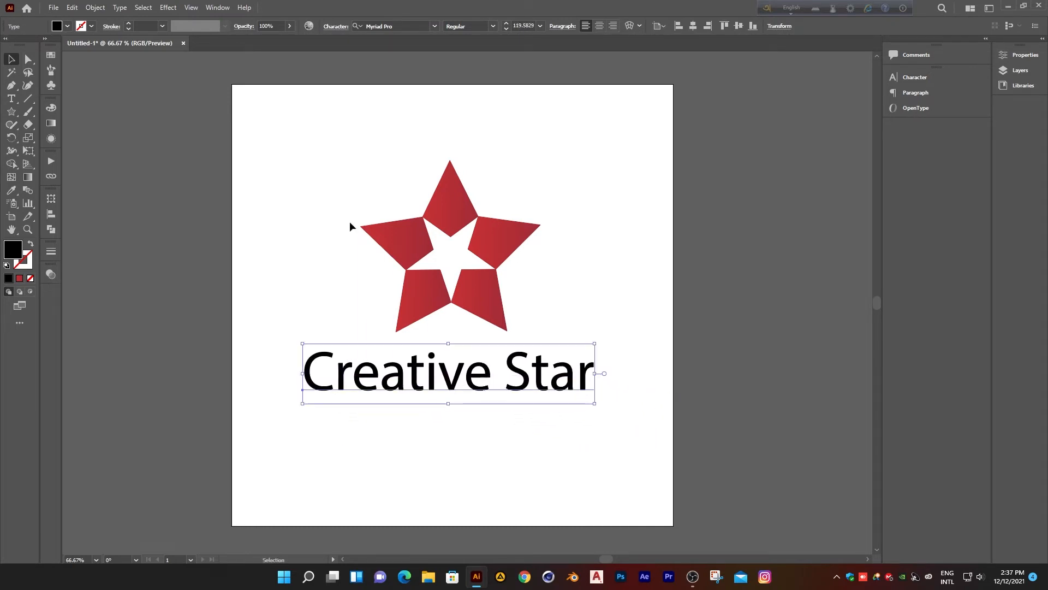
Step: Rotate the five star arms together until one point faces straight down
{"action": "left_click_drag", "start_coordinate": [350, 170], "coordinate": [525, 290]}
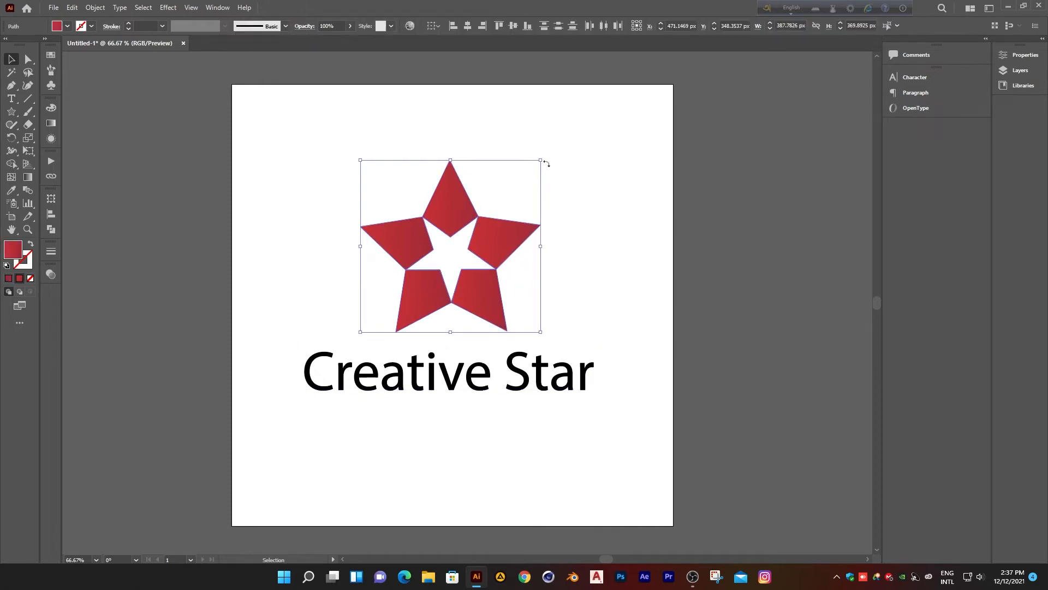
{"action": "left_click_drag", "start_coordinate": [546, 157], "coordinate": [559, 231]}
{"action": "left_click", "coordinate": [610, 253]}
Step: Move the "Creative Star" text slightly up and to the left, and change its font to Lato
{"action": "left_click_drag", "start_coordinate": [481, 385], "coordinate": [471, 382]}
{"action": "left_click", "coordinate": [492, 26]}
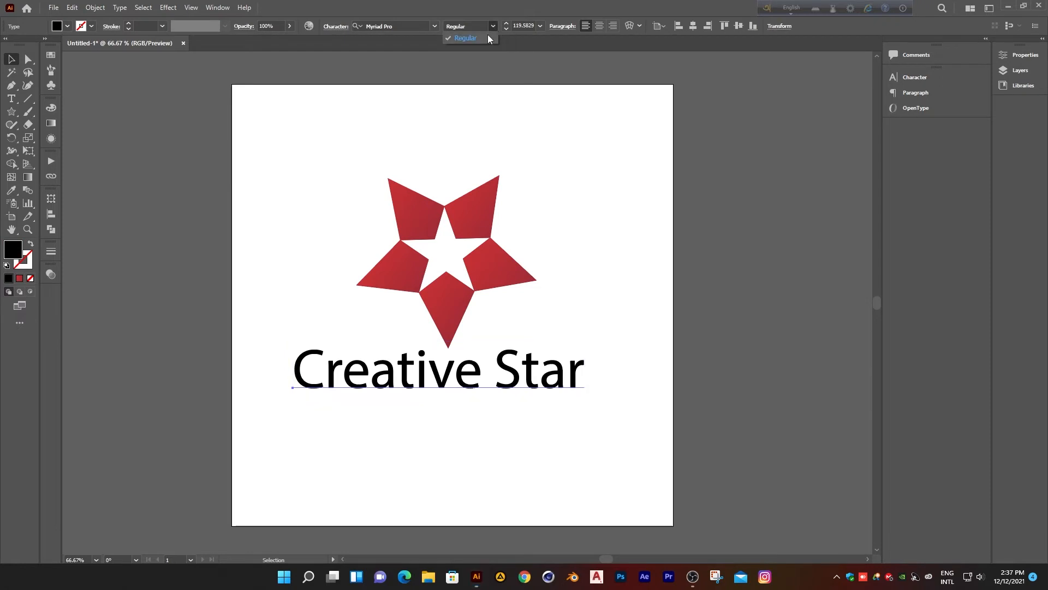
{"action": "left_click", "coordinate": [489, 39]}
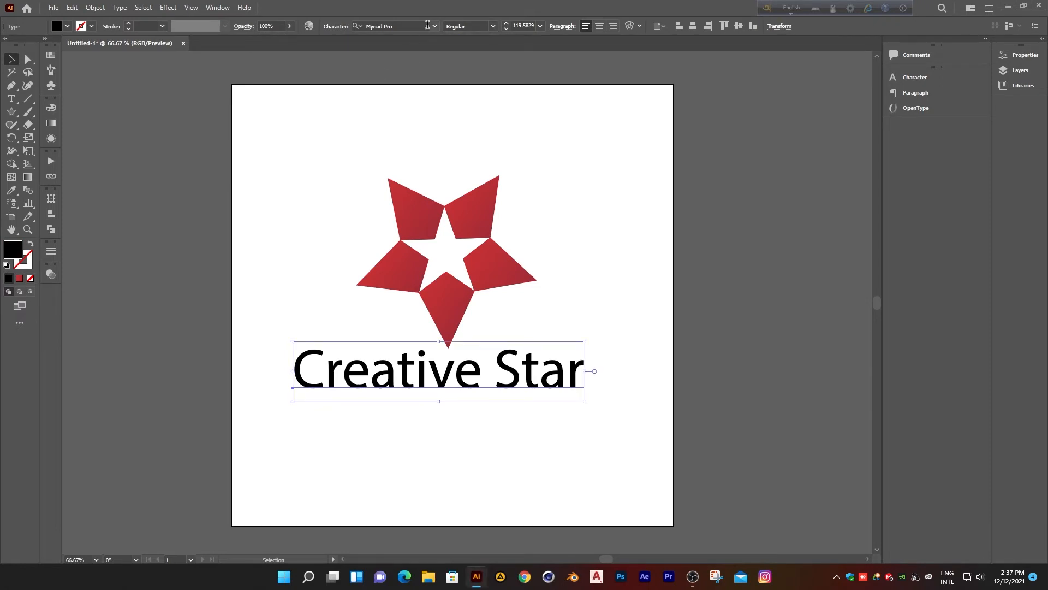
{"action": "left_click", "coordinate": [434, 25]}
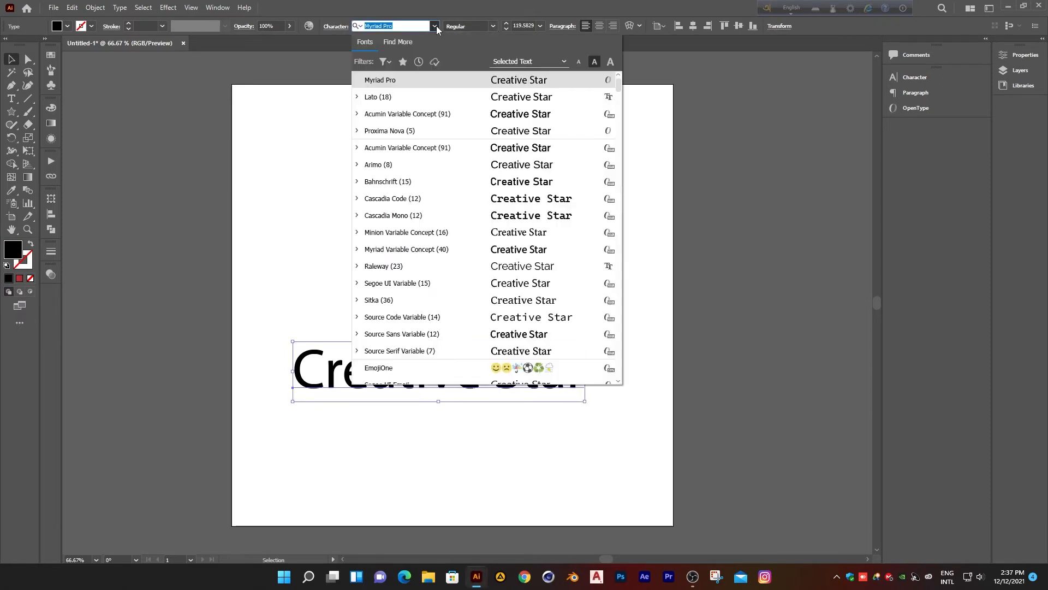
{"action": "left_click", "coordinate": [385, 101]}
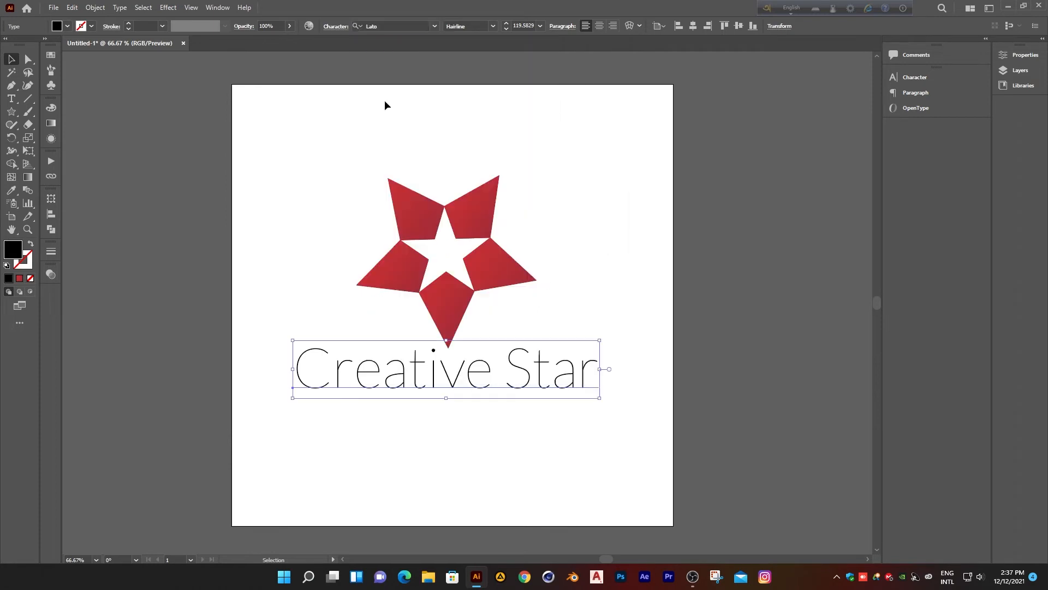
{"action": "left_click", "coordinate": [433, 27]}
{"action": "left_click", "coordinate": [550, 60]}
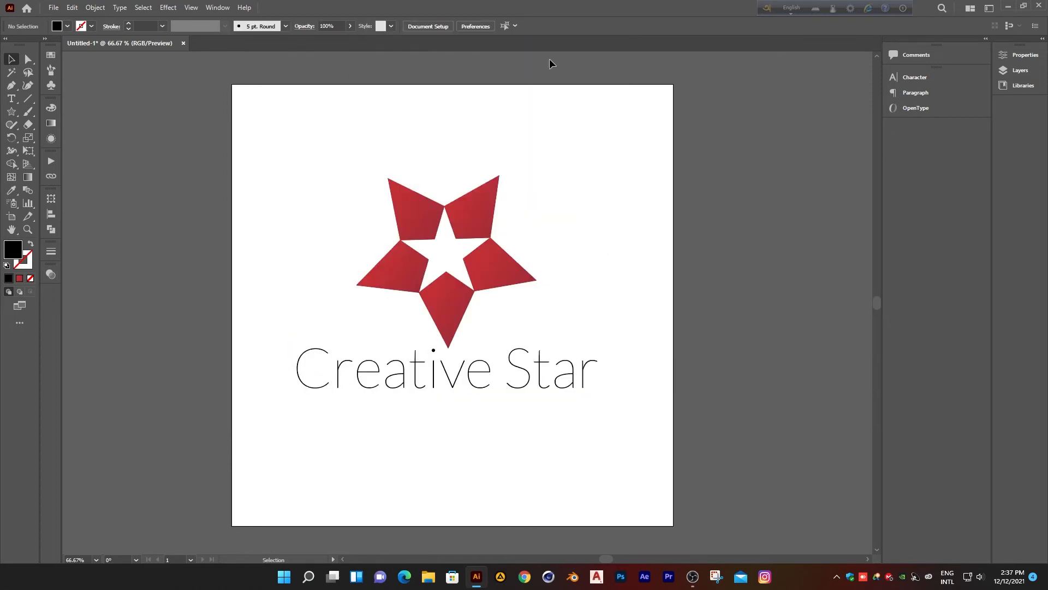
Step: Set the "Creative Star" text to the Bold weight and shift it slightly up and to the left beneath the star
{"action": "left_click", "coordinate": [365, 380]}
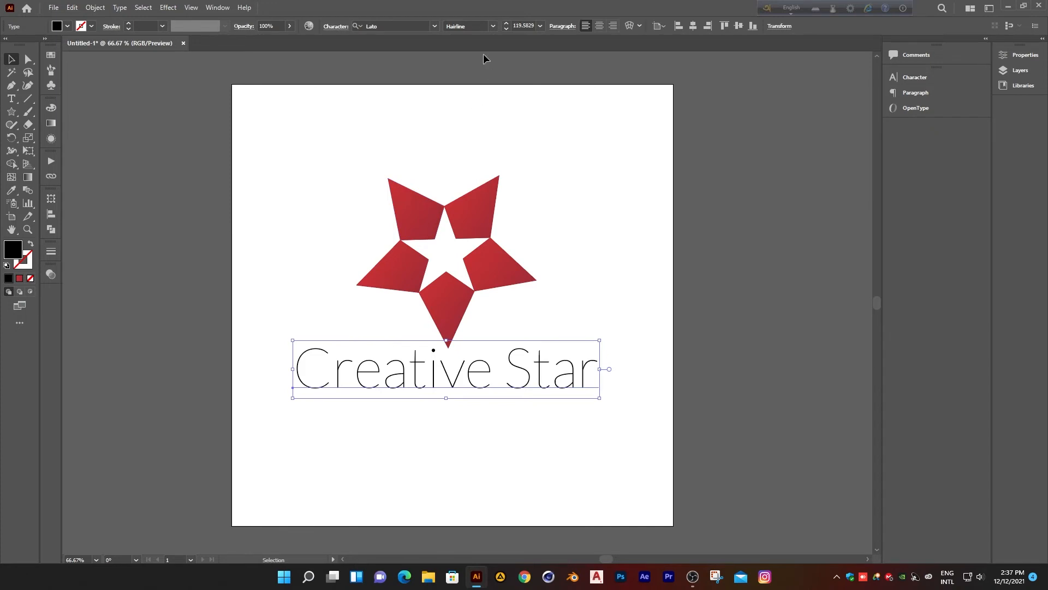
{"action": "left_click", "coordinate": [496, 25]}
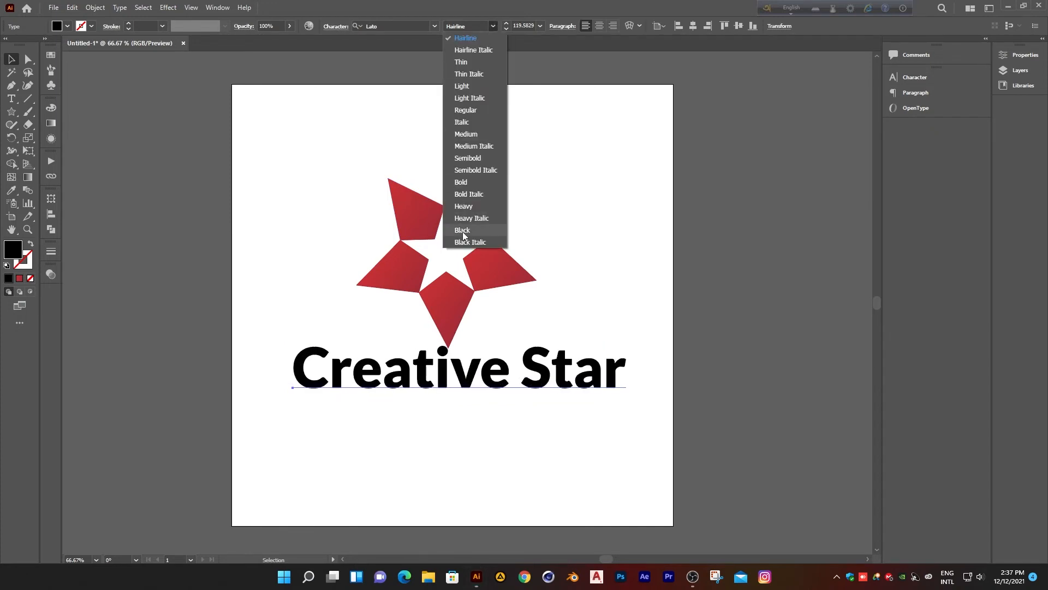
{"action": "left_click", "coordinate": [464, 181]}
{"action": "left_click", "coordinate": [608, 285]}
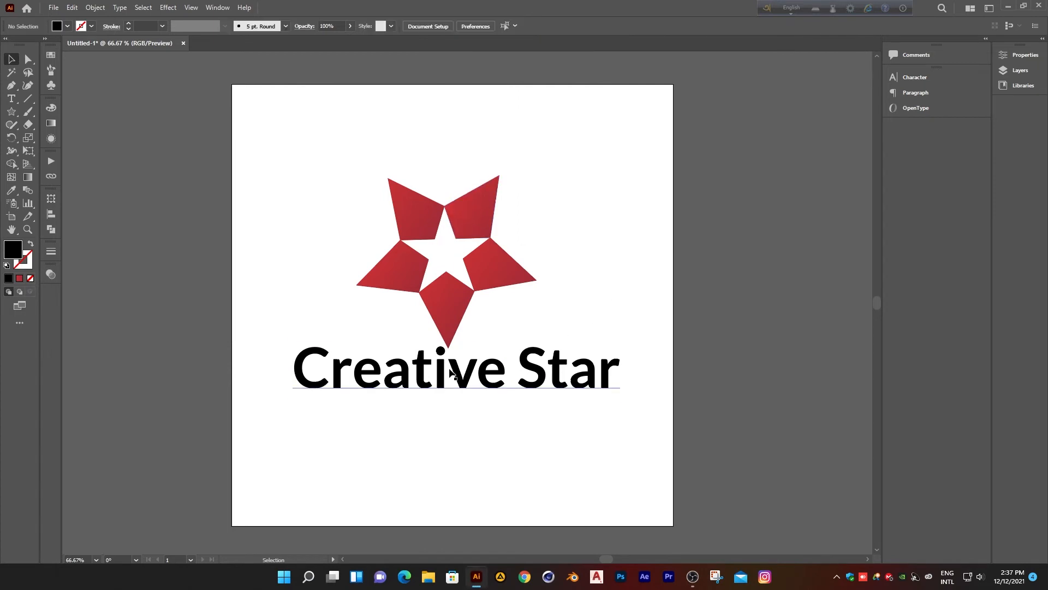
{"action": "left_click_drag", "start_coordinate": [462, 377], "coordinate": [446, 373]}
{"action": "left_click", "coordinate": [471, 453]}
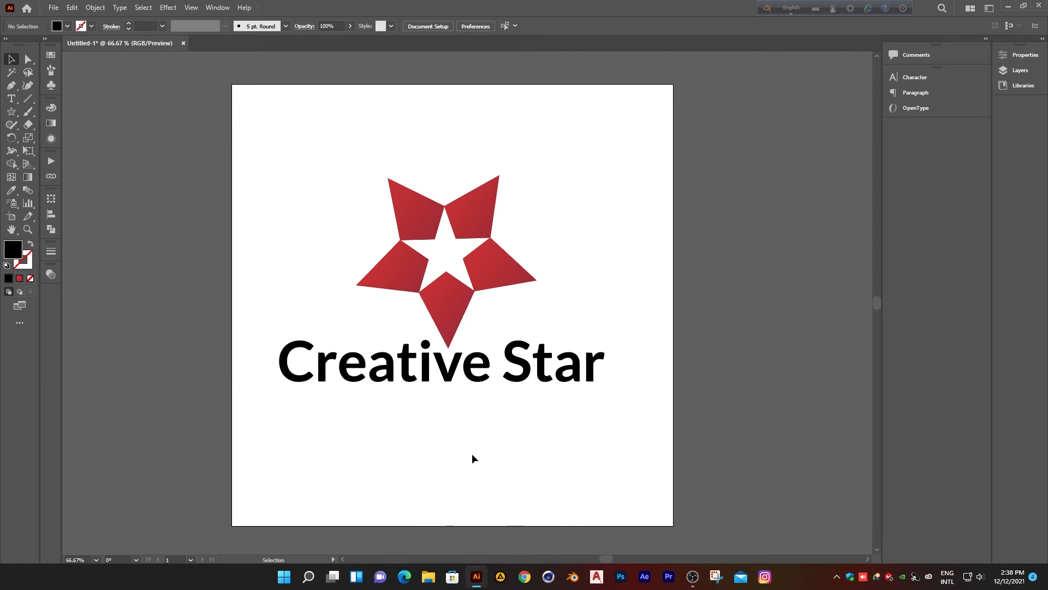
Step: Recolor only the word "Star" with the red sampled from one of the star's arms
{"action": "key", "text": "t"}
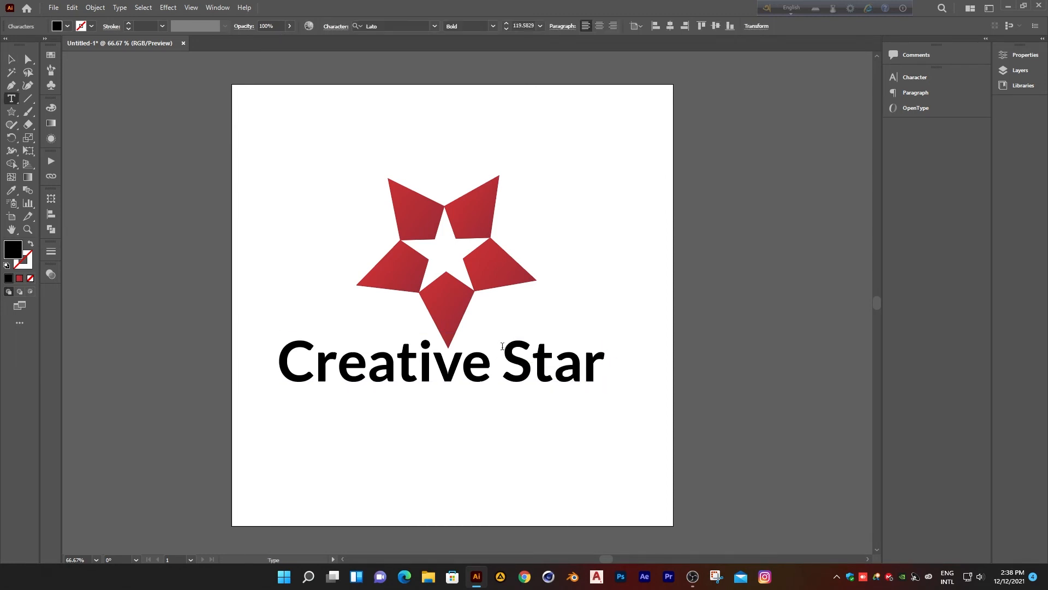
{"action": "left_click_drag", "start_coordinate": [502, 346], "coordinate": [619, 379]}
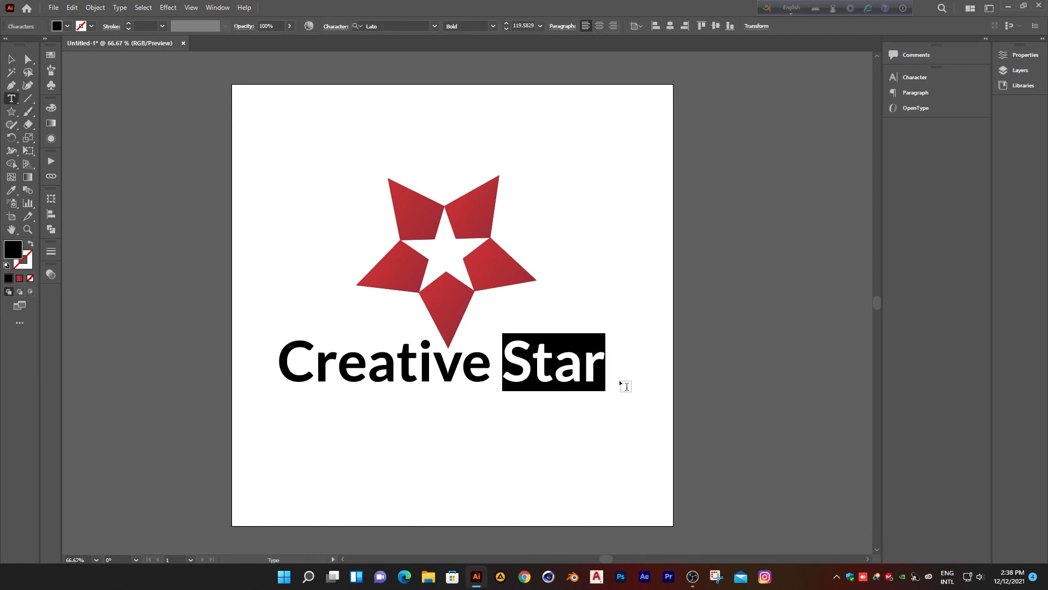
{"action": "left_click", "coordinate": [12, 192]}
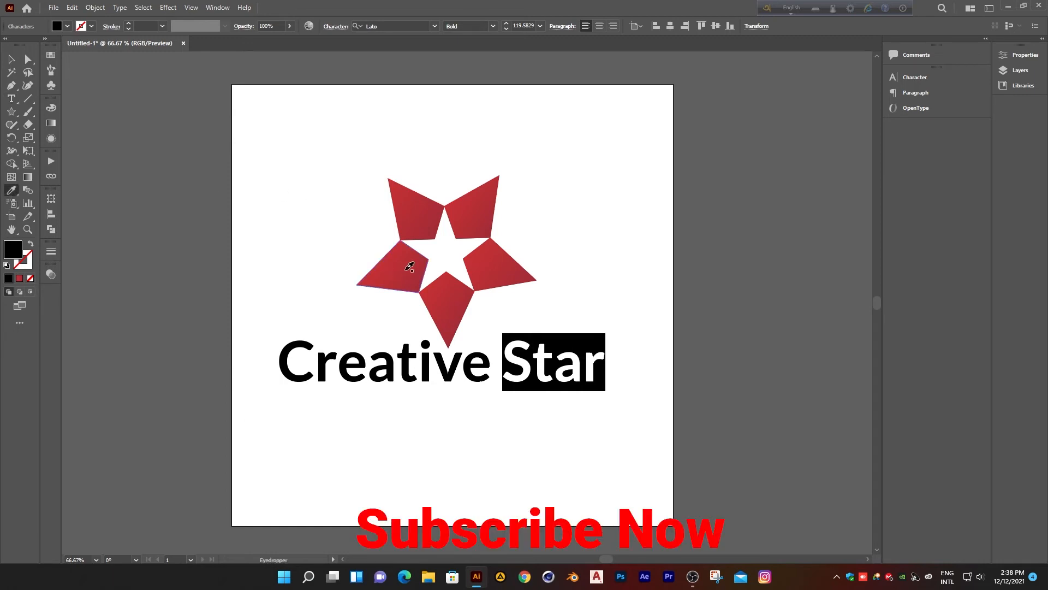
{"action": "left_click", "coordinate": [410, 266]}
{"action": "left_click", "coordinate": [11, 59]}
{"action": "left_click", "coordinate": [339, 491]}
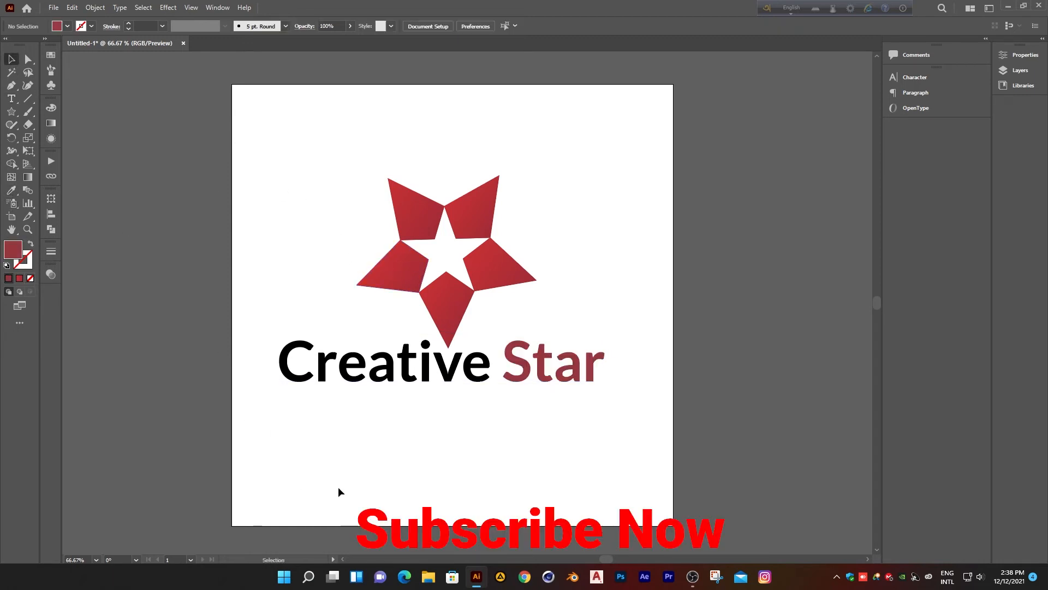
Step: Add the point text "slogan here" on the artboard below the word "Creative"
{"action": "scroll", "coordinate": [339, 487], "scroll_direction": "down", "scroll_amount": 1}
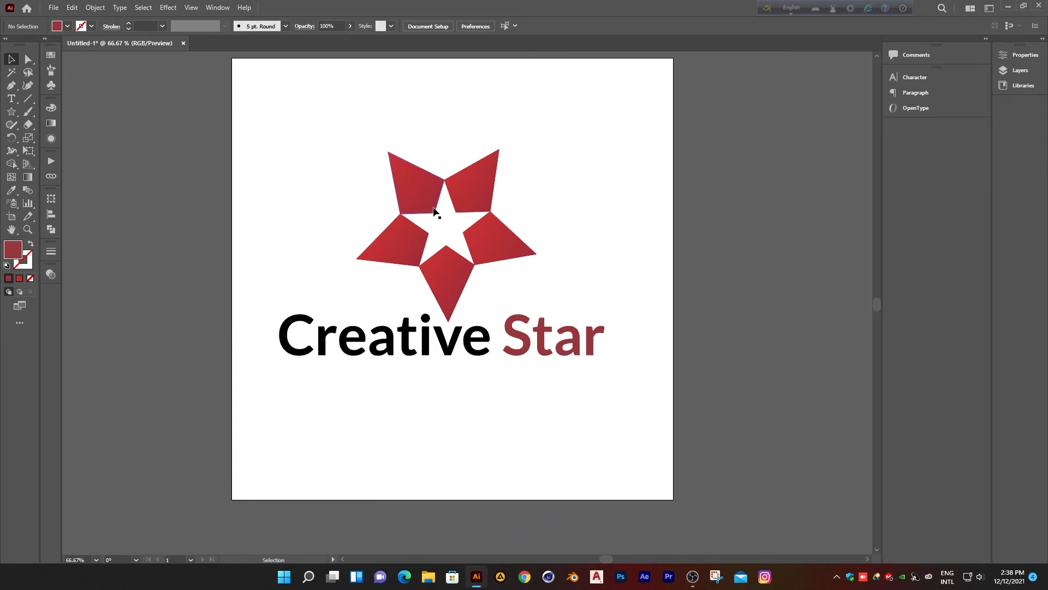
{"action": "scroll", "coordinate": [427, 338], "scroll_direction": "up", "scroll_amount": 1}
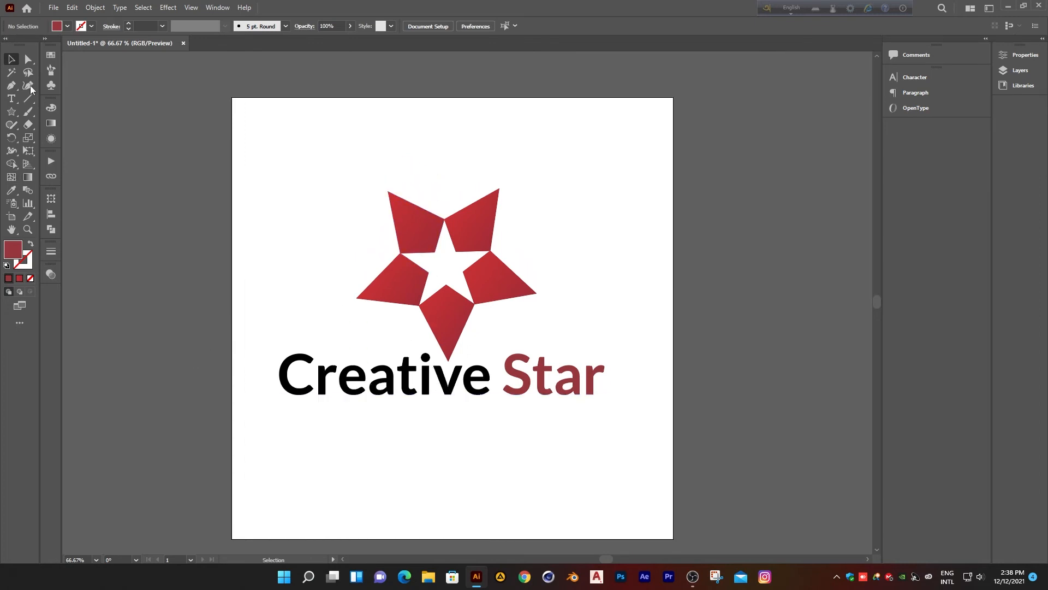
{"action": "left_click", "coordinate": [11, 99]}
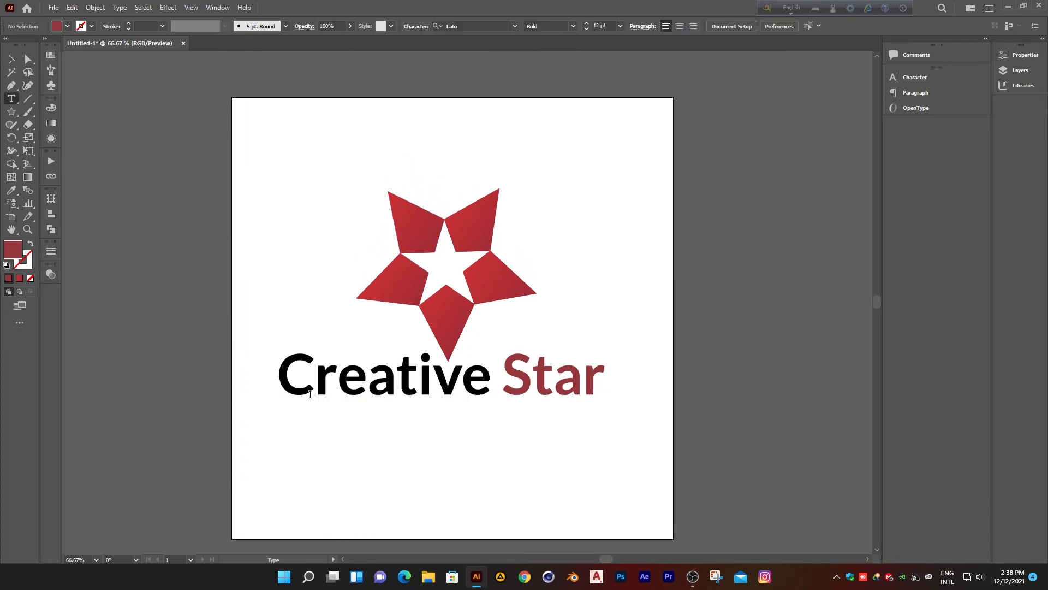
{"action": "left_click", "coordinate": [329, 431]}
{"action": "key", "text": "BackSpace"}
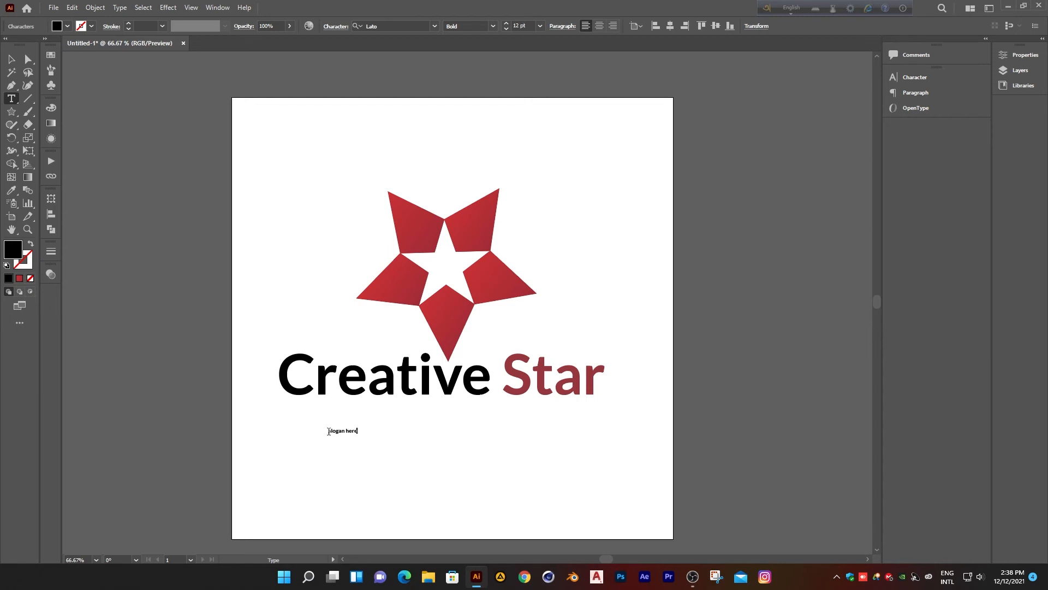
{"action": "left_click", "coordinate": [11, 59]}
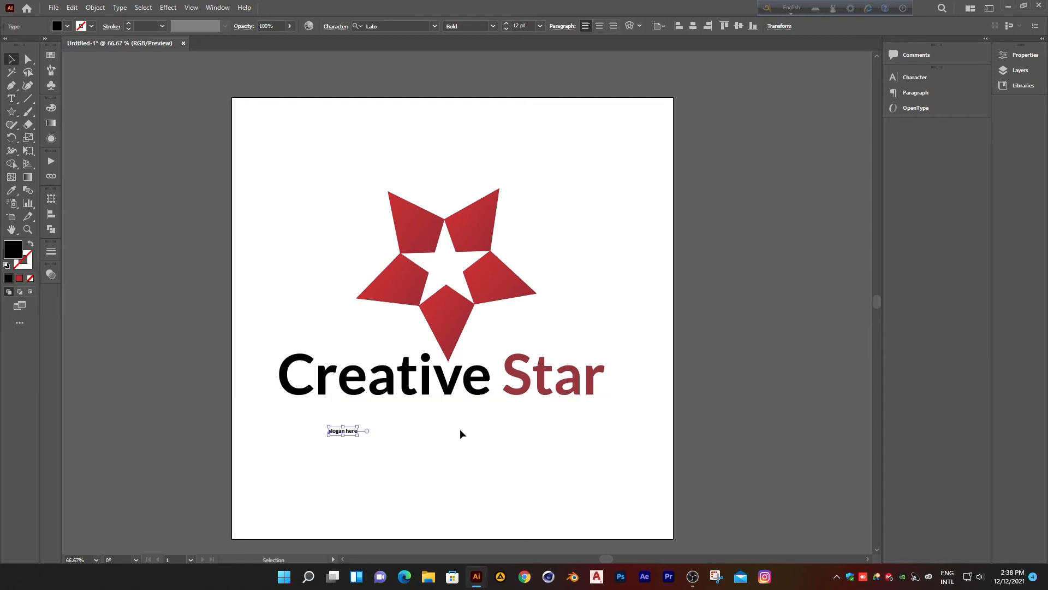
Step: Enlarge the slogan text to about 15 pt, move it closer to "Creative", and set its weight to Regular
{"action": "left_click_drag", "start_coordinate": [358, 435], "coordinate": [327, 421]}
{"action": "left_click", "coordinate": [345, 444]}
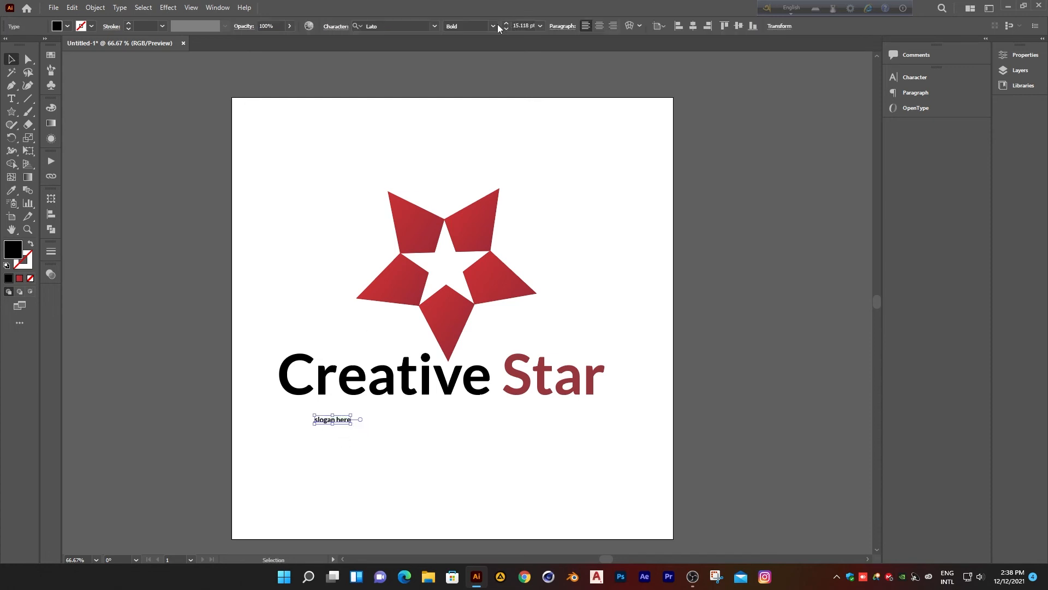
{"action": "left_click", "coordinate": [498, 27]}
{"action": "left_click", "coordinate": [479, 109]}
{"action": "left_click", "coordinate": [345, 439]}
Step: Set the tracking of the "slogan here" text to 600
{"action": "left_click", "coordinate": [339, 421]}
{"action": "left_click", "coordinate": [913, 78]}
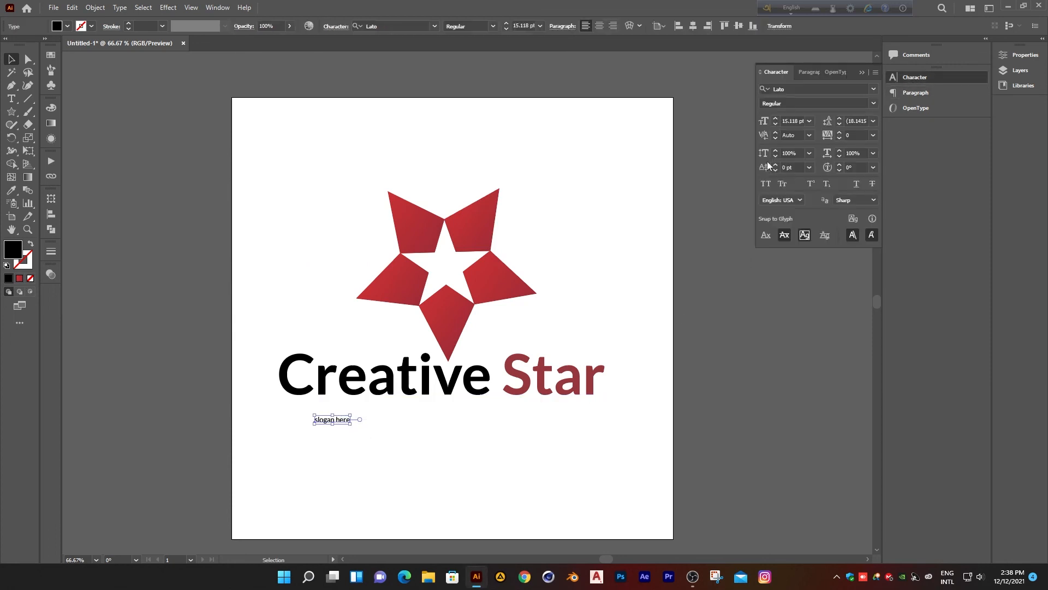
{"action": "left_click", "coordinate": [856, 135]}
{"action": "type", "text": "600"}
{"action": "left_click", "coordinate": [610, 280]}
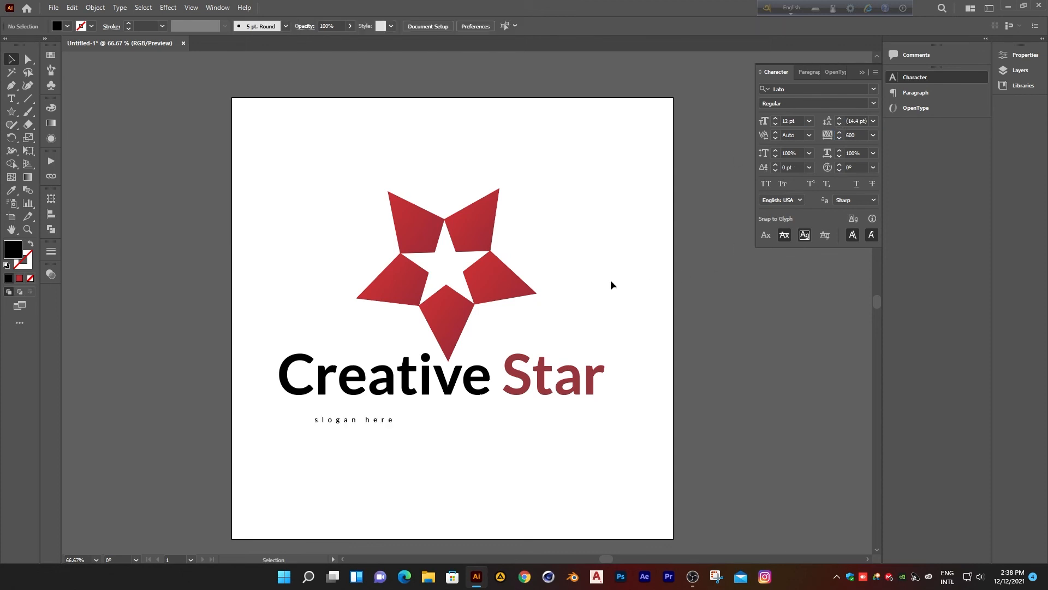
Step: Set the "slogan here" text to 25 pt and move it to the middle beneath "Creative Star"
{"action": "left_click", "coordinate": [335, 420]}
{"action": "left_click", "coordinate": [506, 23]}
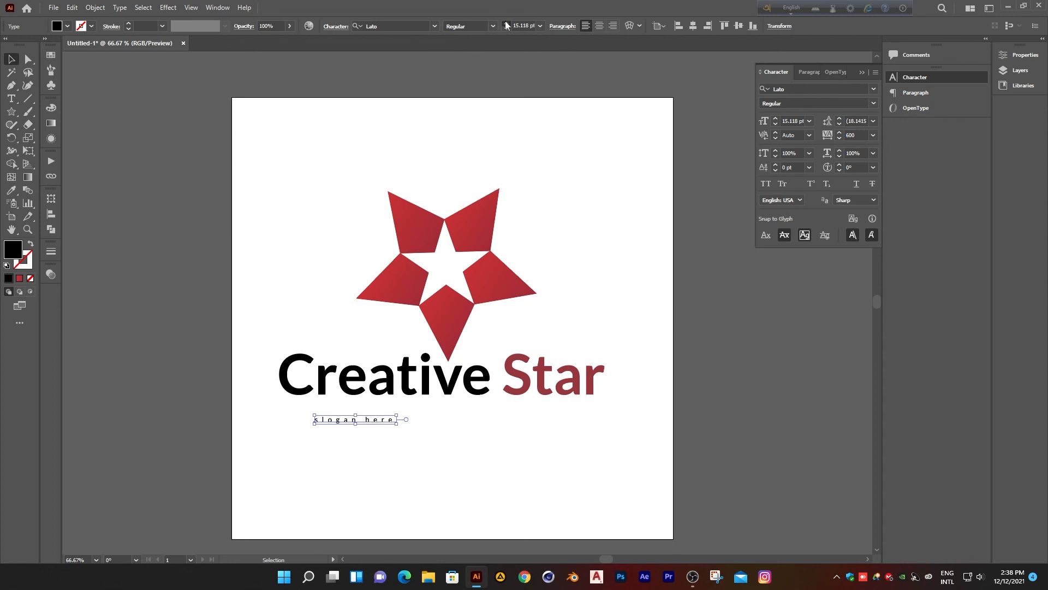
{"action": "left_click", "coordinate": [507, 28]}
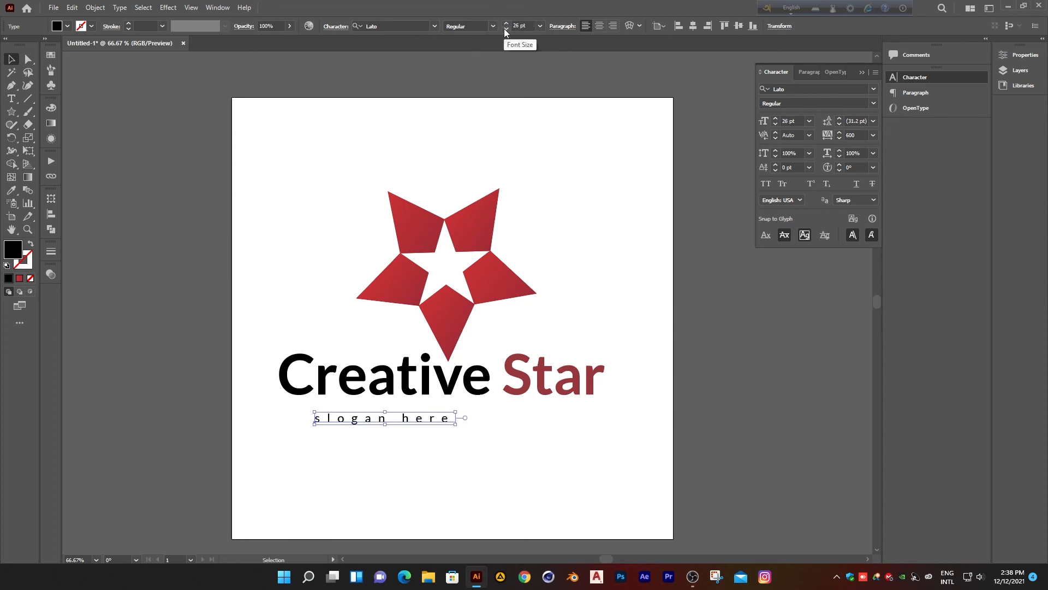
{"action": "left_click", "coordinate": [506, 28]}
{"action": "left_click", "coordinate": [565, 167]}
{"action": "left_click_drag", "start_coordinate": [357, 422], "coordinate": [429, 418]}
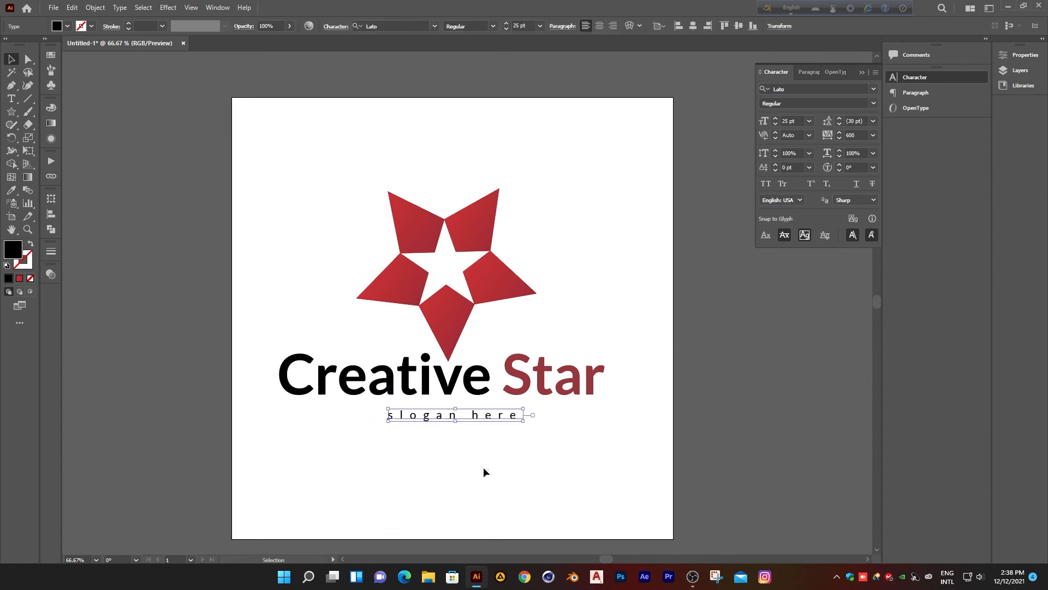
{"action": "left_click_drag", "start_coordinate": [487, 480], "coordinate": [435, 377]}
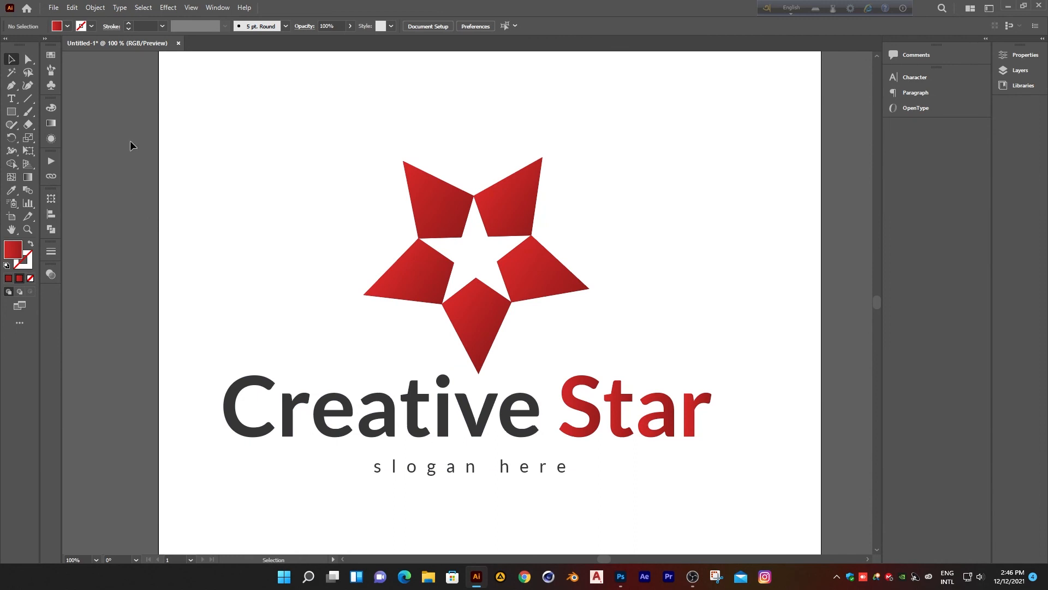
{"action": "left_click_drag", "start_coordinate": [131, 144], "coordinate": [724, 506]}
{"action": "left_click", "coordinate": [757, 424]}
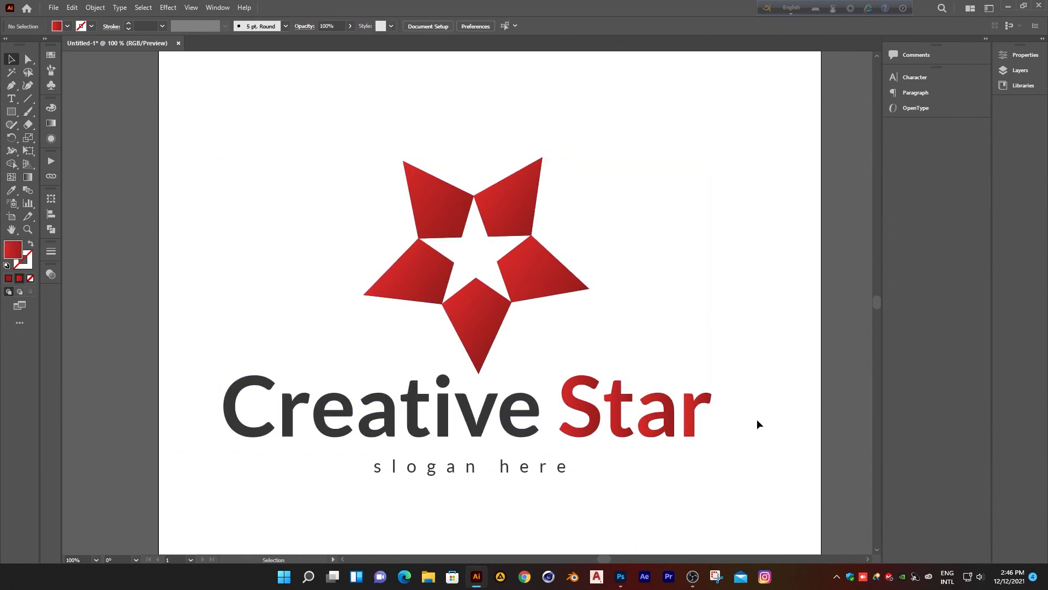